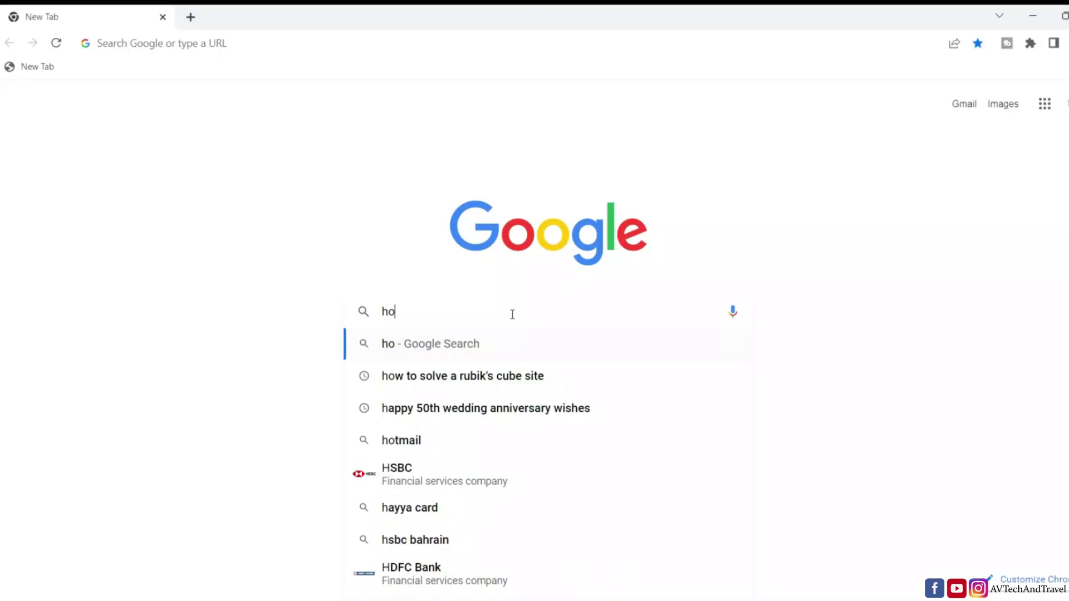
# Google 'how to make chicken biriyani' and scroll down to the recipe website results
pyautogui.write('w to')
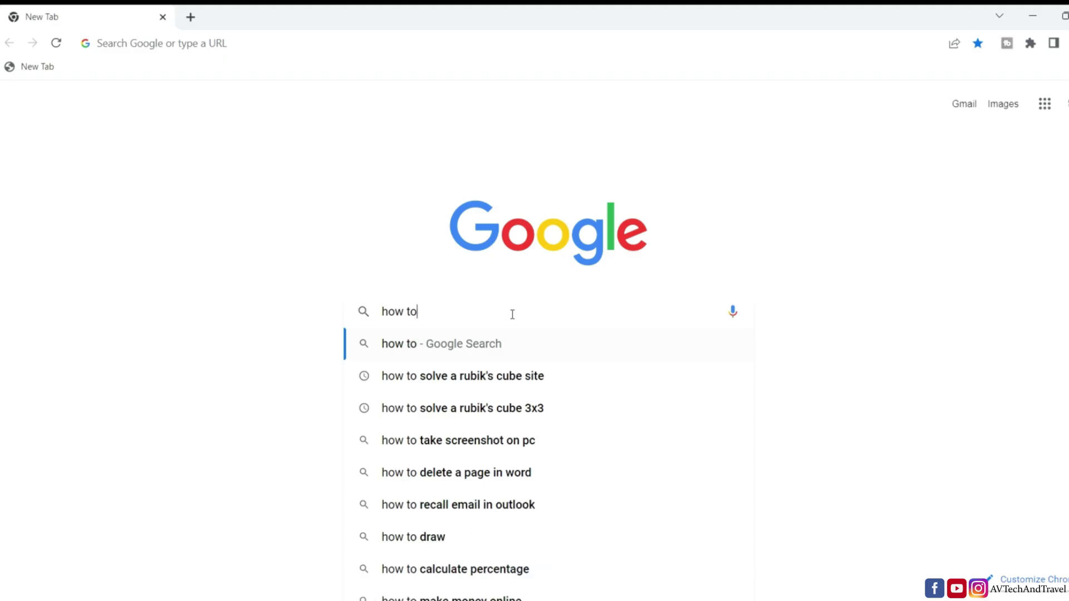
pyautogui.write(' make ch')
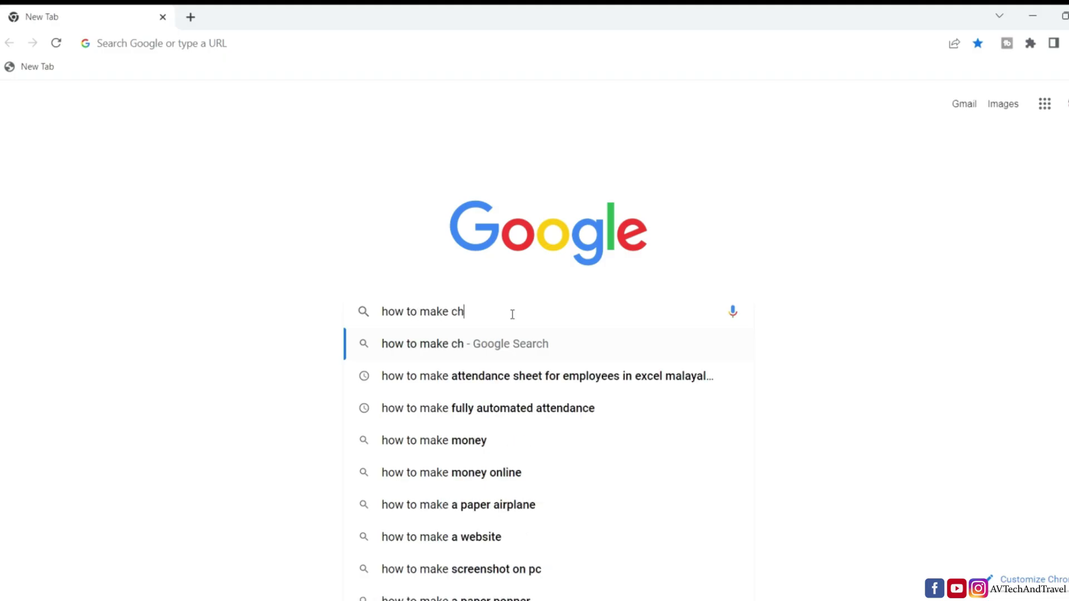
pyautogui.write('icken ')
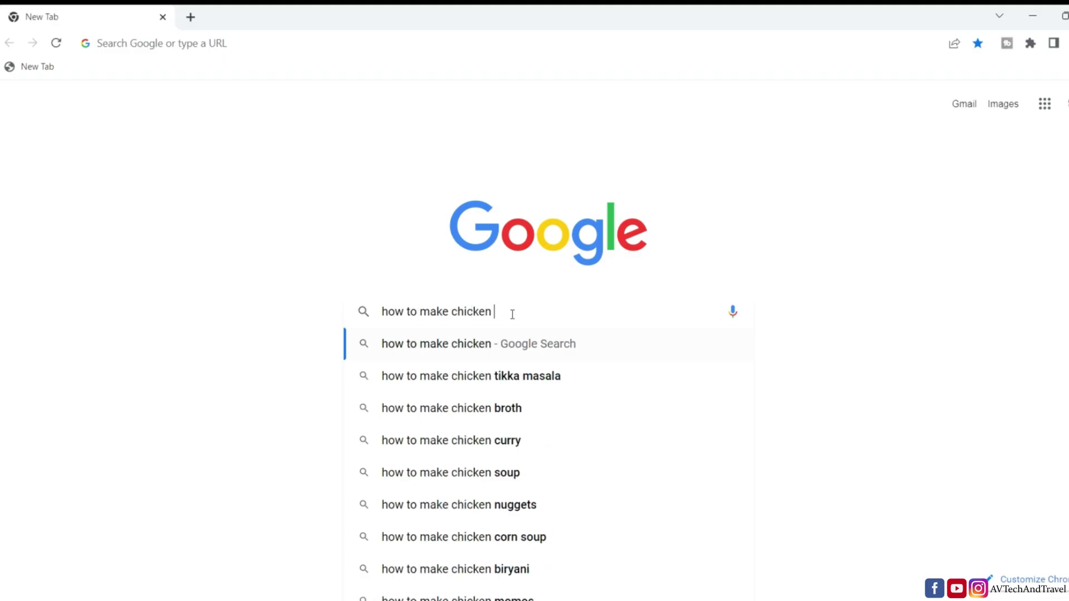
pyautogui.write('biriyani')
pyautogui.press('Return')
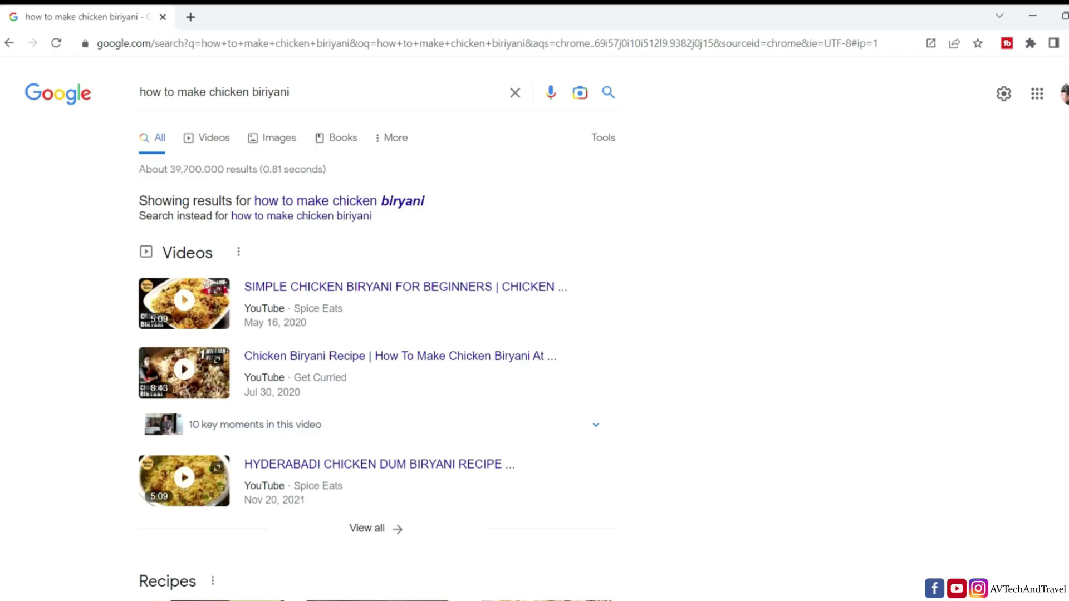
pyautogui.scroll(-1, 535, 334)
pyautogui.scroll(-10, 534, 334)
pyautogui.scroll(-7, 535, 334)
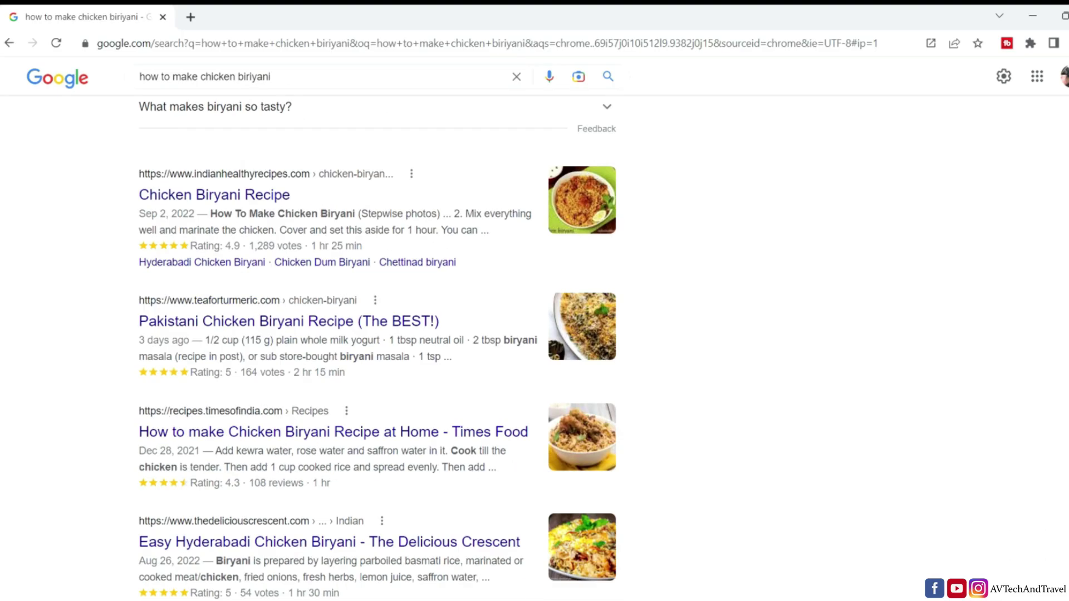
pyautogui.scroll(-2, 535, 334)
pyautogui.scroll(-5, 534, 334)
pyautogui.scroll(-7, 535, 334)
pyautogui.scroll(-4, 535, 334)
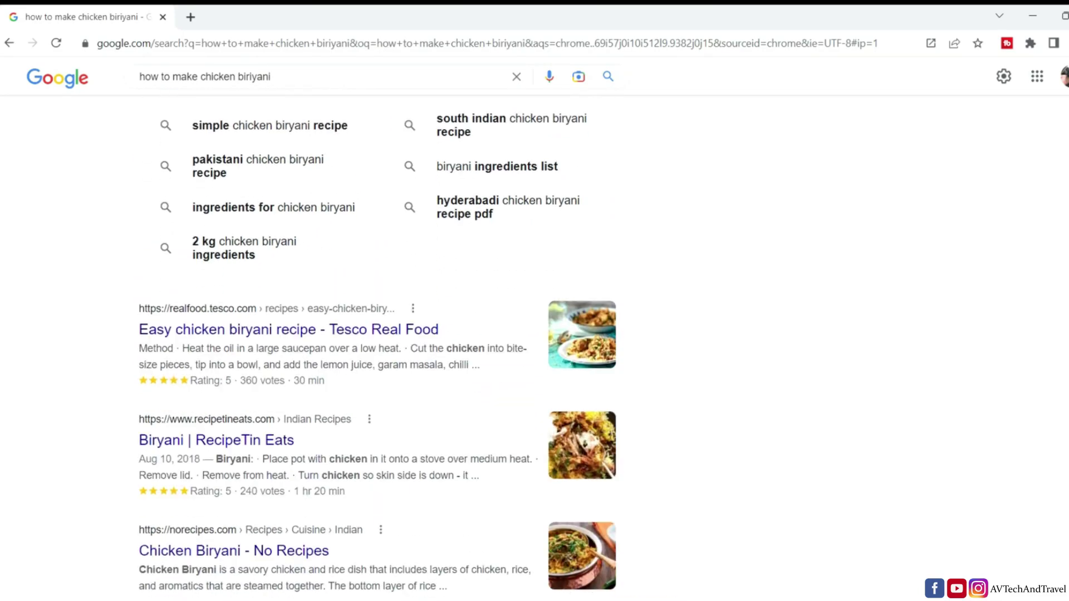
pyautogui.scroll(-3, 535, 334)
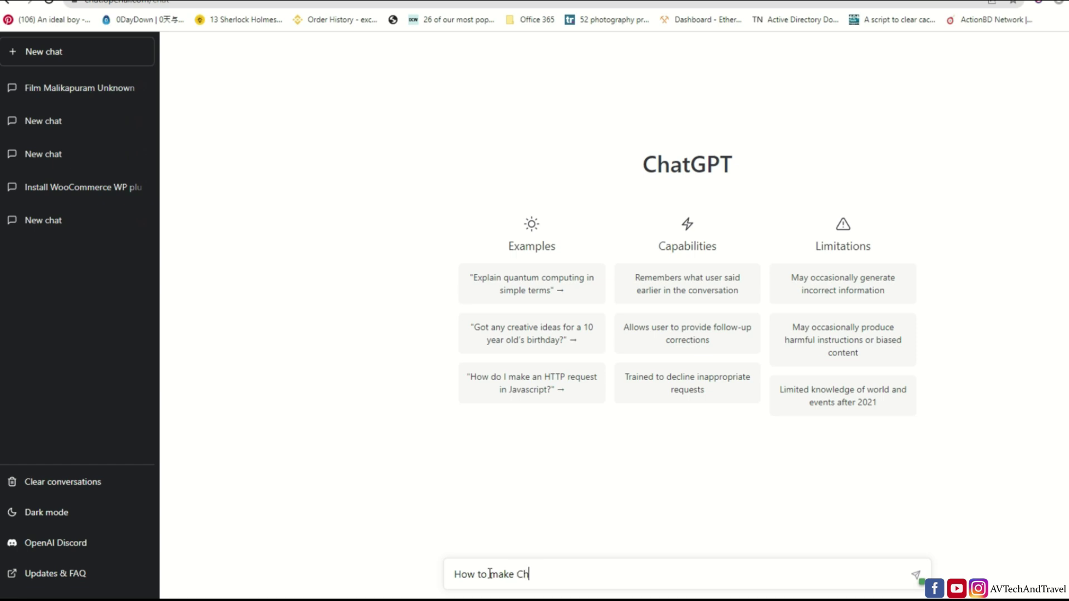
# Send 'How to make Chicken Biriyani' to ChatGPT, then a follow-up about frying the chicken
pyautogui.press('Return')
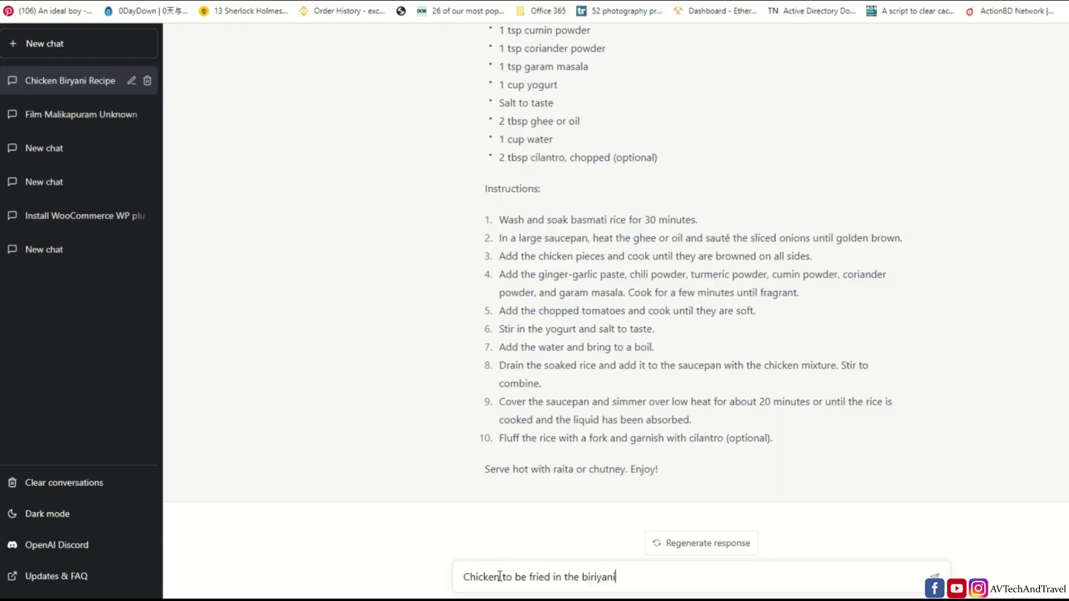
pyautogui.press('Return')
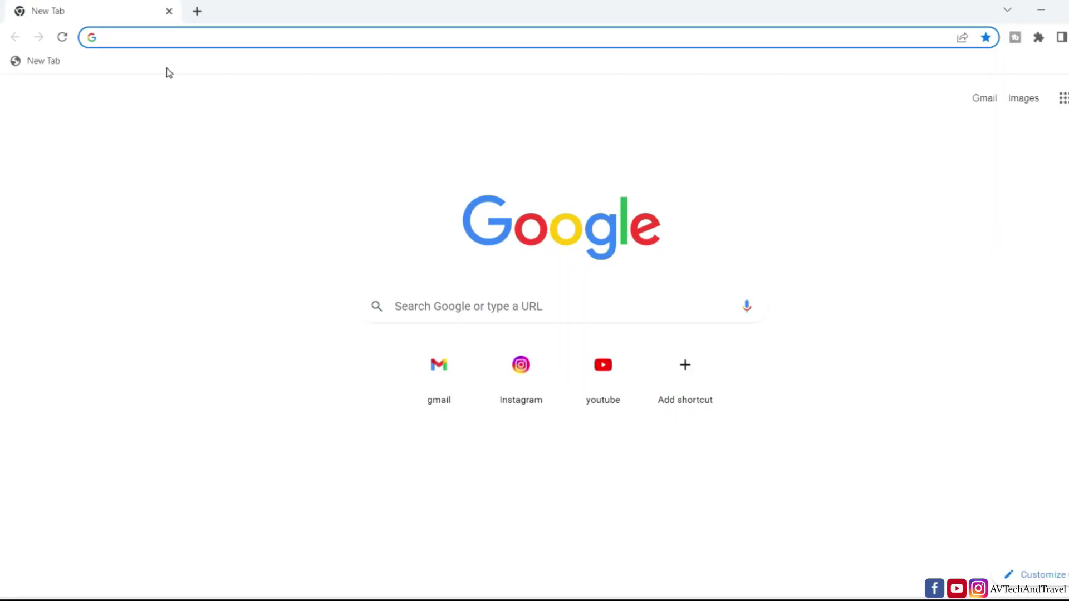
# In a new browser tab, run a Google search for 'chatgpt'
pyautogui.click(137, 39)
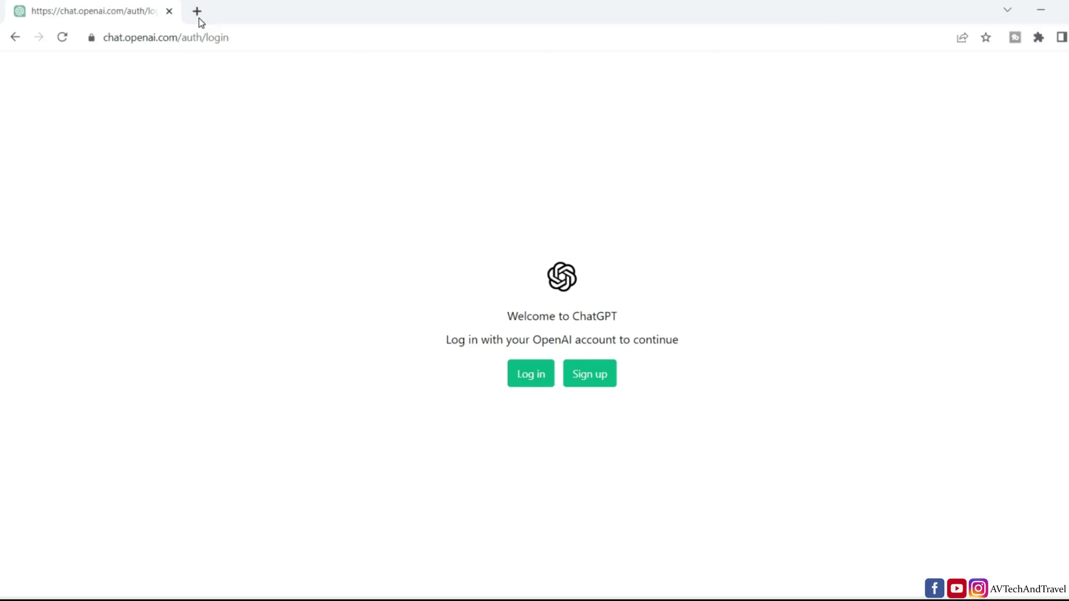
pyautogui.click(197, 12)
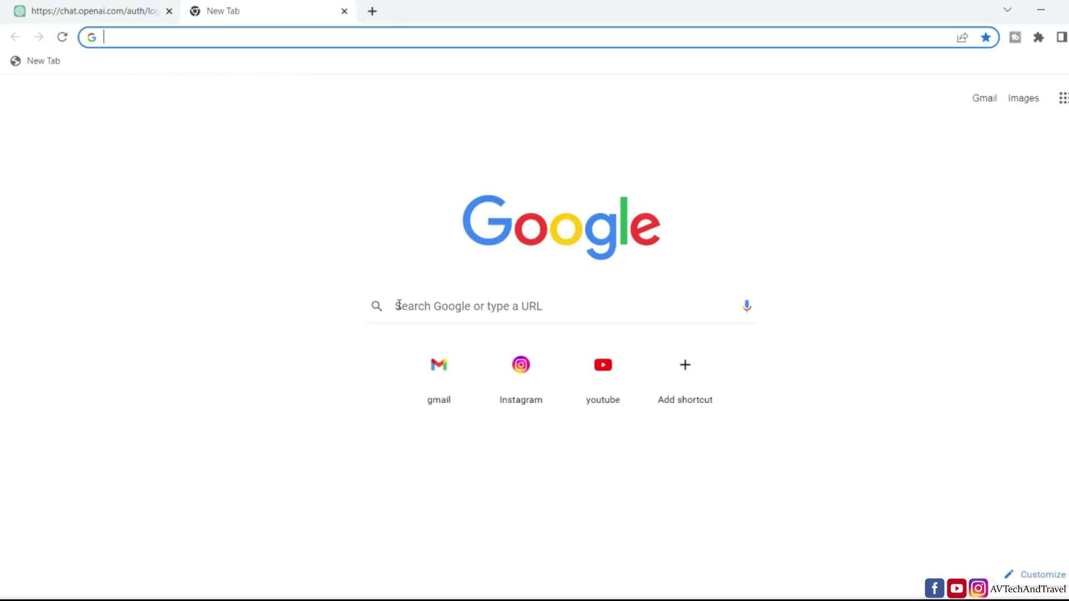
pyautogui.click(399, 305)
pyautogui.write('chat')
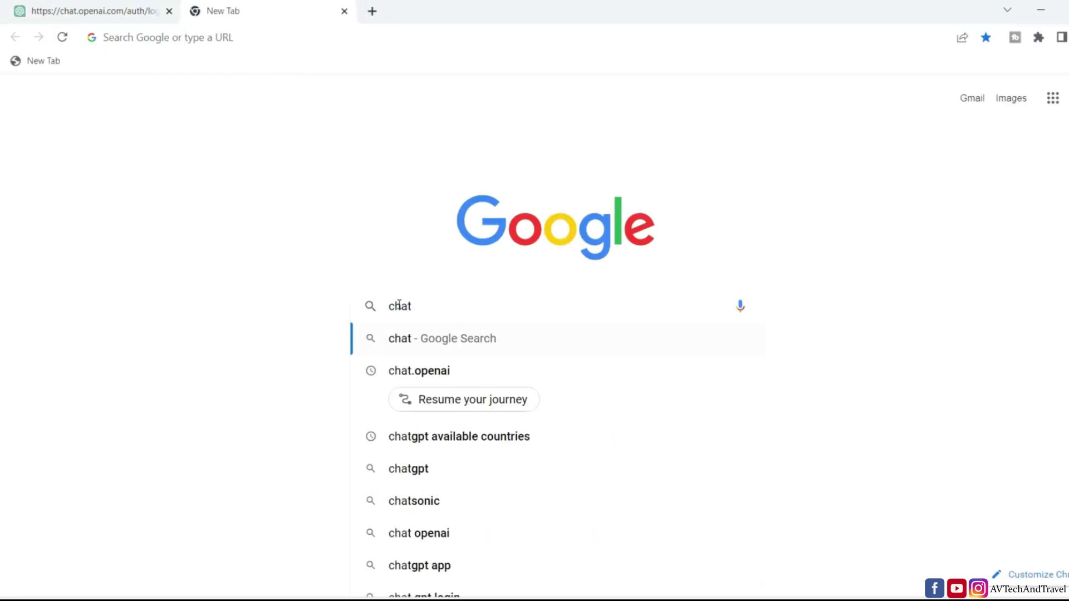
pyautogui.write('gpt')
pyautogui.press('Return')
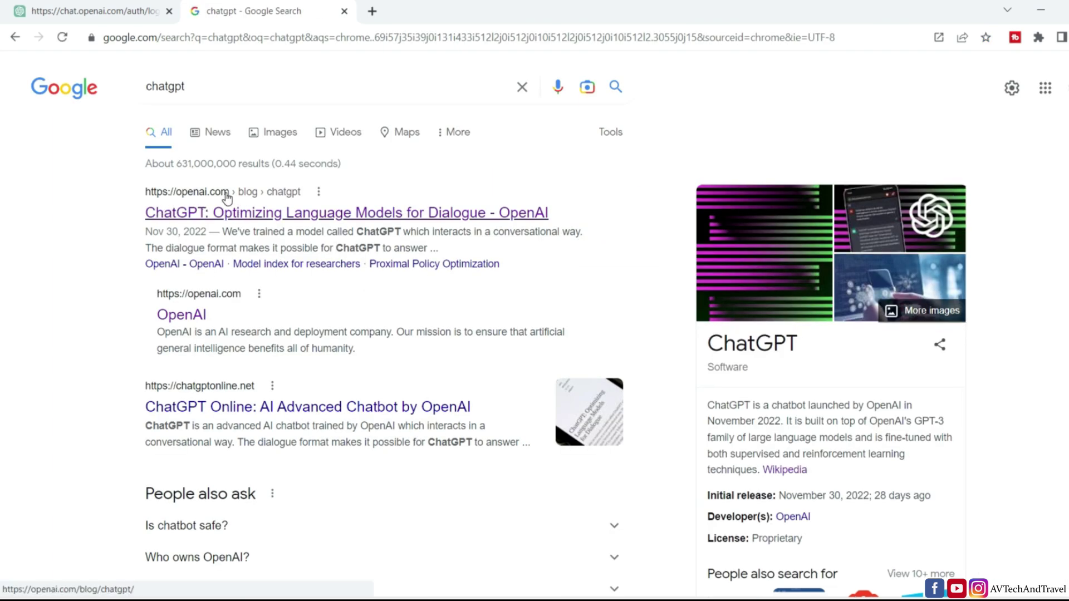
# Open OpenAI's ChatGPT blog post and launch ChatGPT's login page via TRY CHATGPT
pyautogui.click(236, 216)
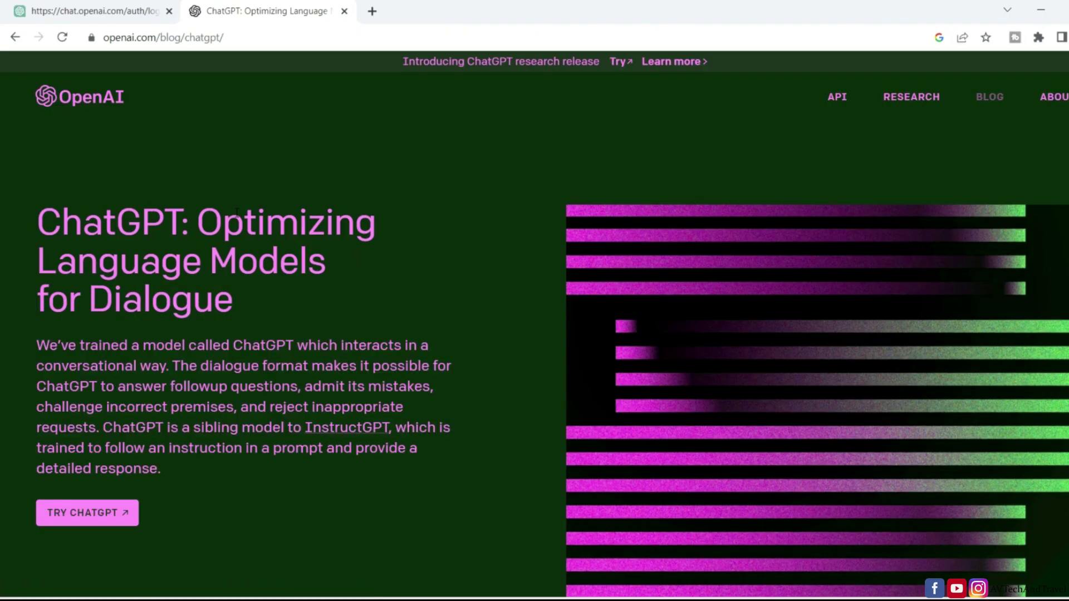
pyautogui.click(84, 515)
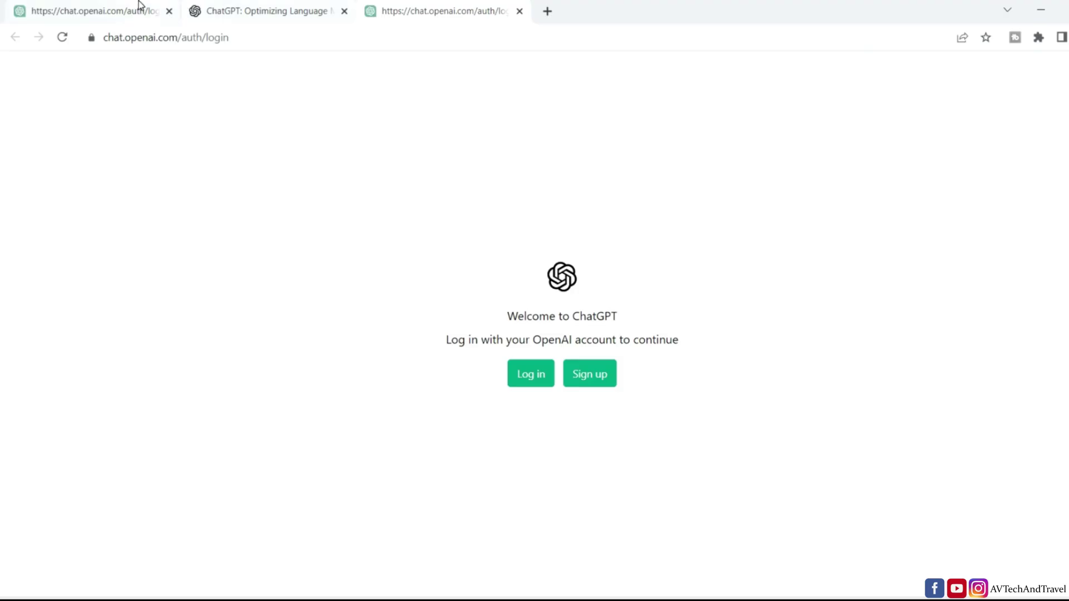
pyautogui.click(405, 19)
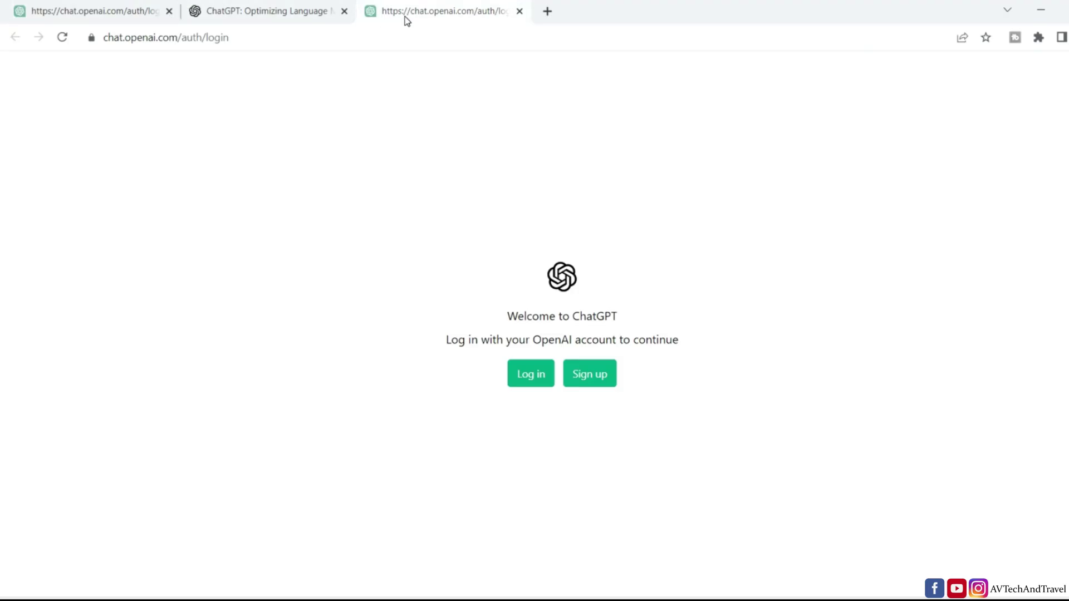
# Log in to ChatGPT with Continue with Google, picking the Google account
pyautogui.click(522, 376)
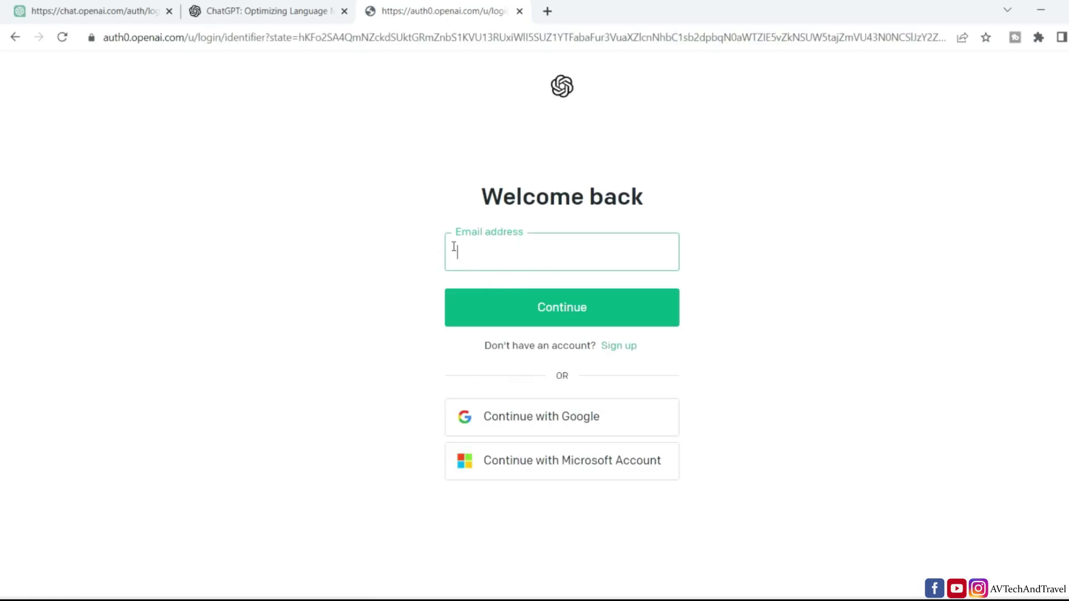
pyautogui.click(569, 418)
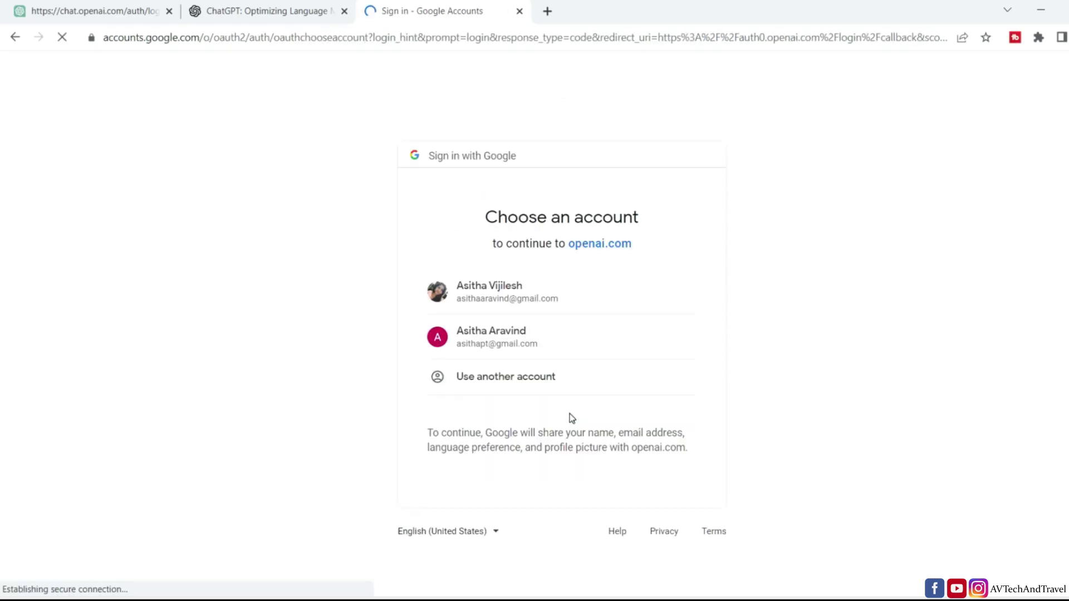
pyautogui.click(527, 344)
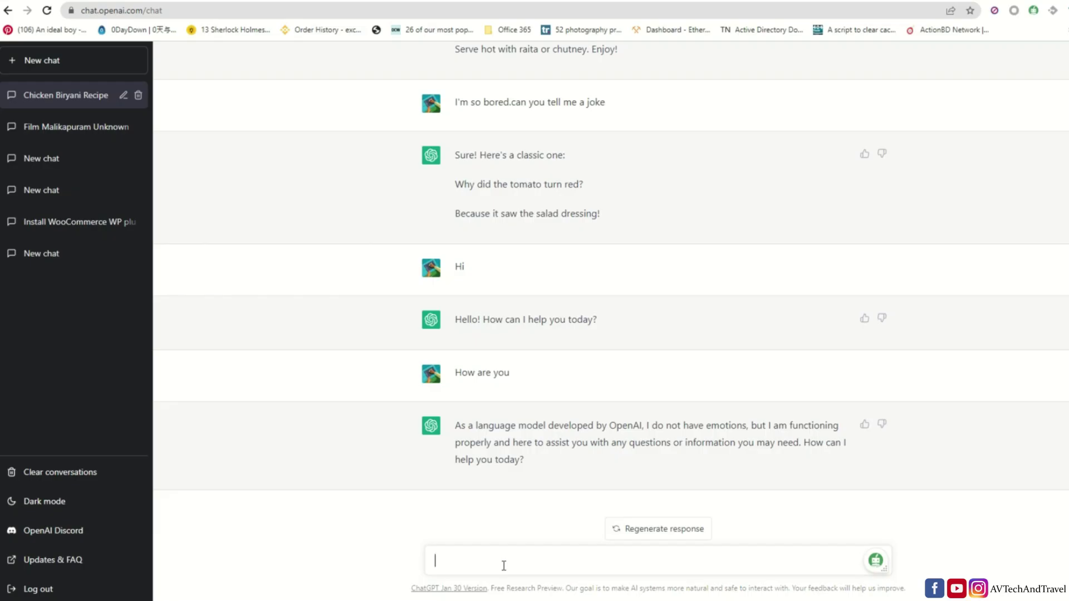
# Ask 'Can you tell me todays date?' and 'Prime minister of India', then draft the 2023 budget question
pyautogui.write('Can you ')
pyautogui.write('tell')
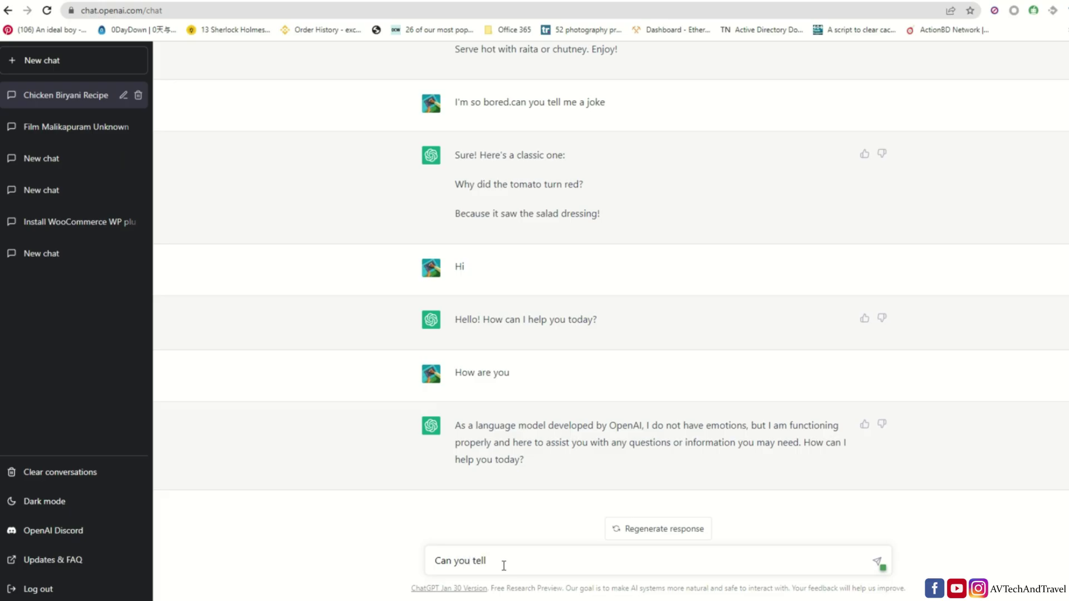
pyautogui.write(' me')
pyautogui.write(' todays')
pyautogui.write(' date')
pyautogui.write('?')
pyautogui.press('Return')
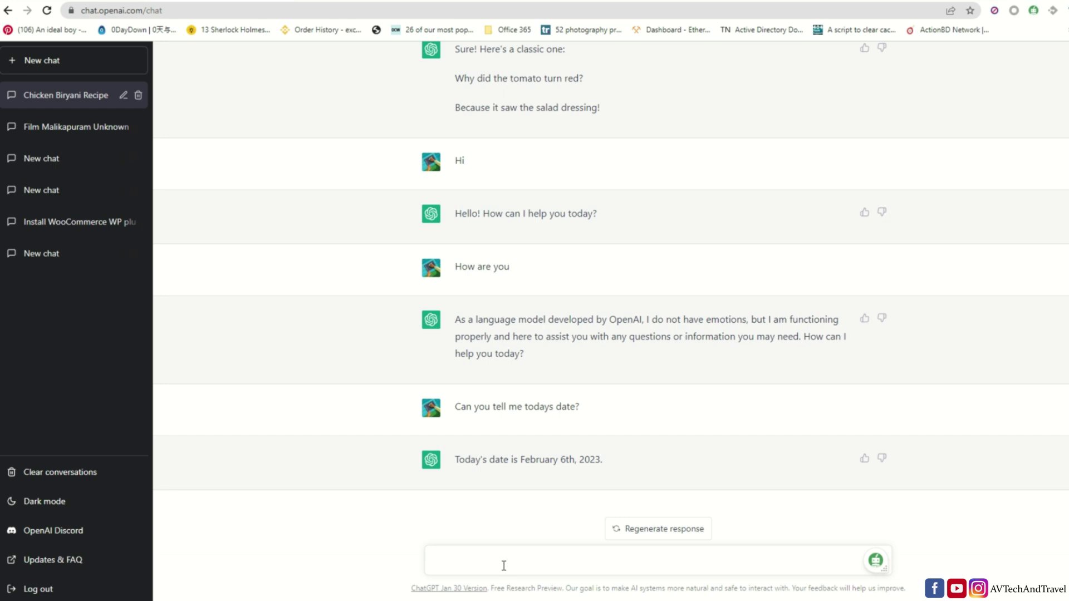
pyautogui.write('Prime min')
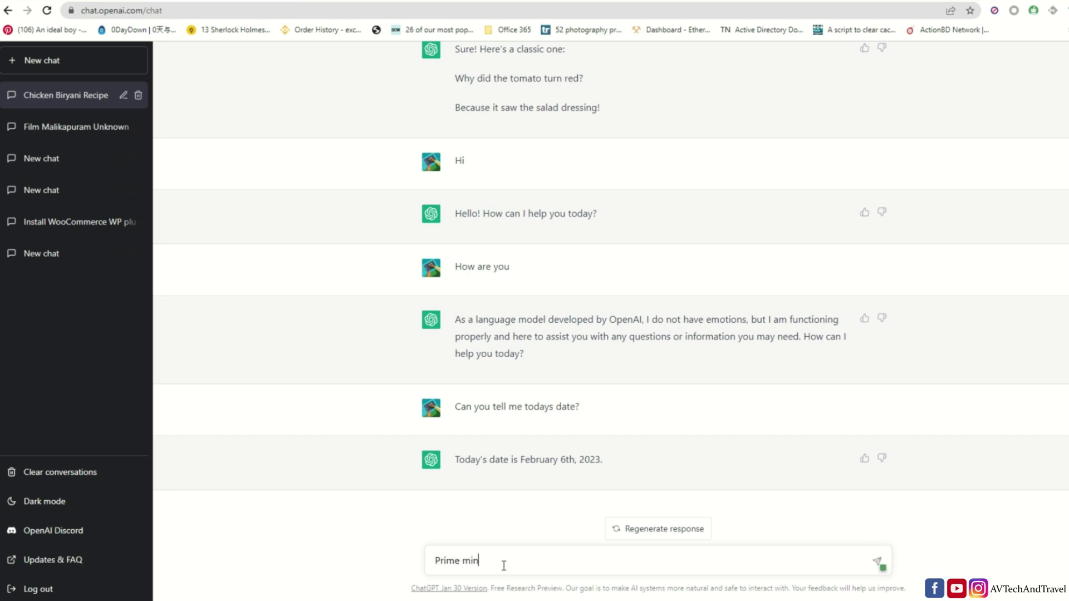
pyautogui.write('ister of In')
pyautogui.write('dia')
pyautogui.press('Return')
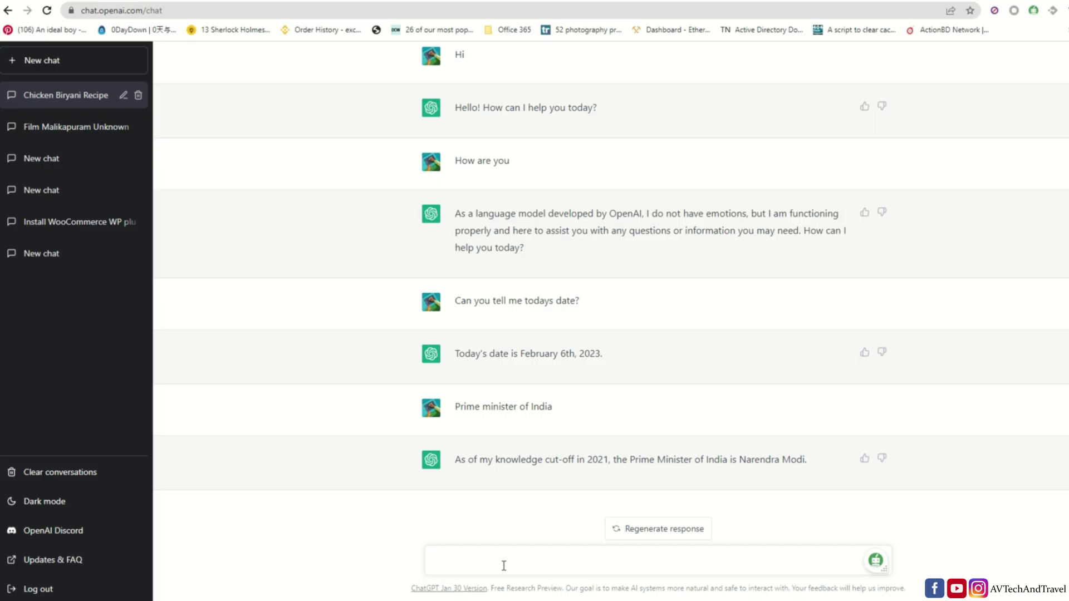
pyautogui.write('can you tell me ')
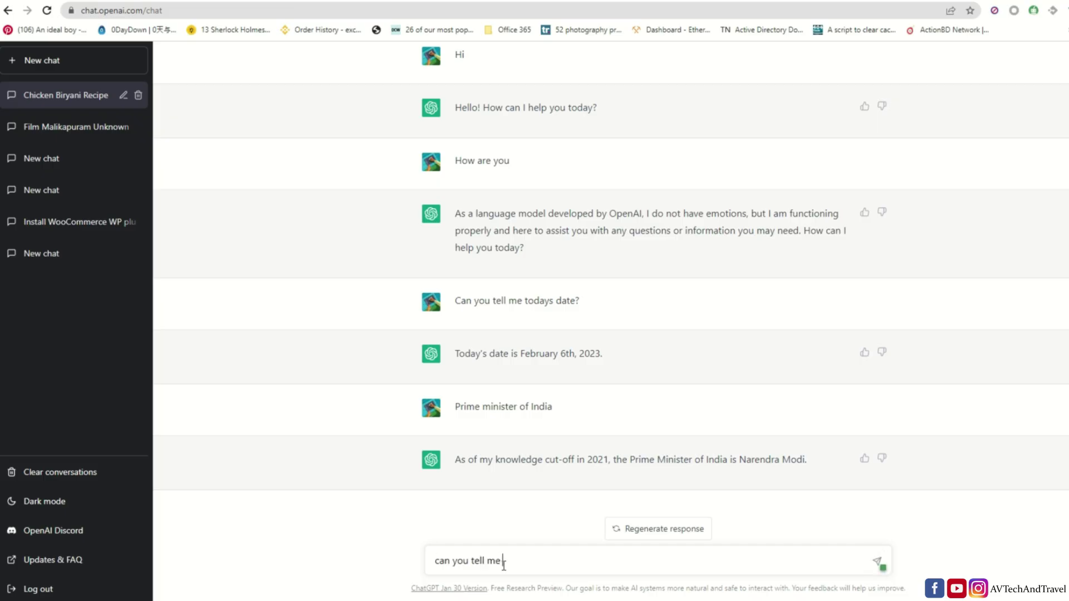
pyautogui.write('about ')
pyautogui.write('2023 budget pl')
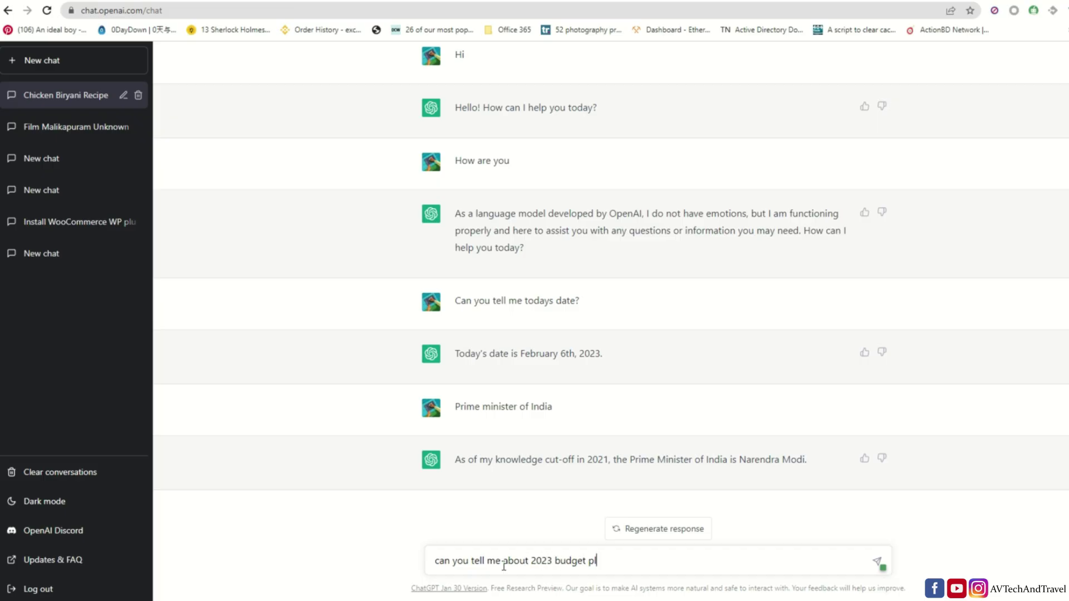
pyautogui.write('an')
# Send 'can you tell me about 2023 budget plan', then paste in the 3^(4) exponent question
pyautogui.press('Return')
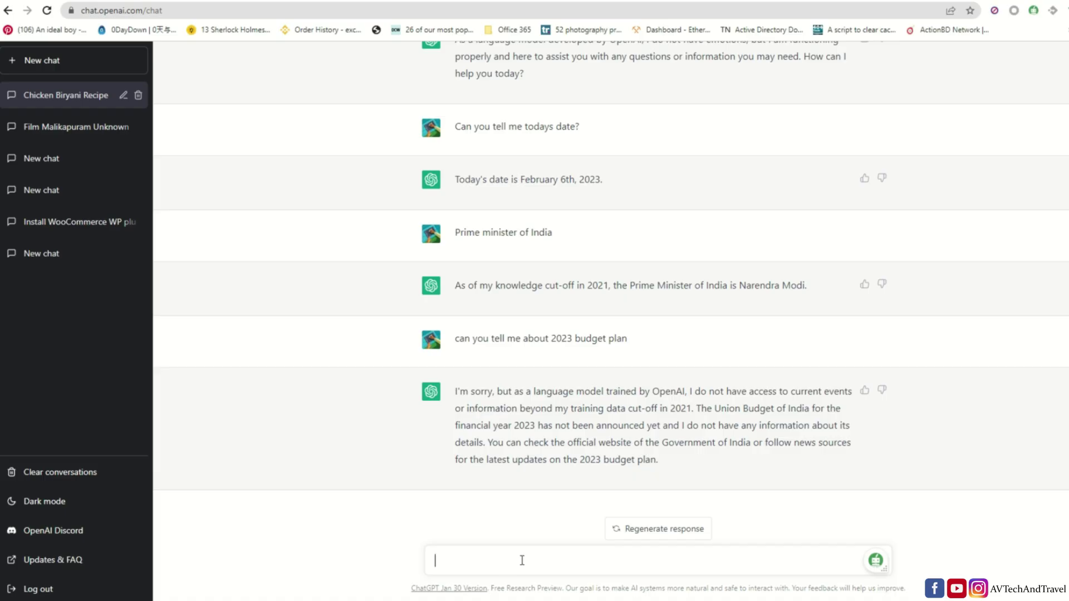
pyautogui.write('Which number is equivalent to 3^(4)÷3^(2)')
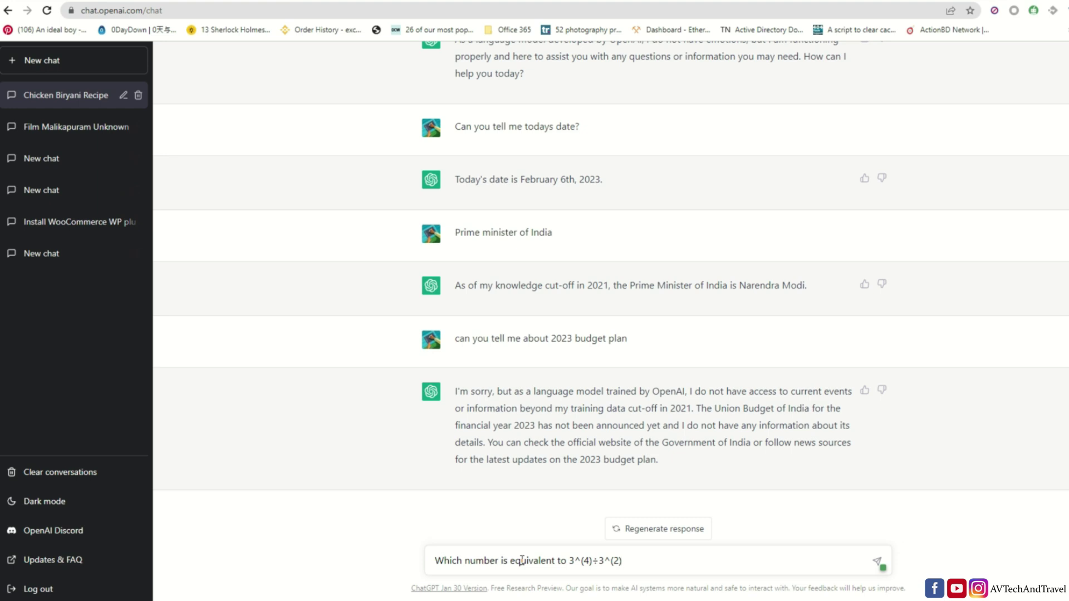
# Send the 3^(4)÷3^(2) question and the eight 8's make 1000 puzzle, then type the Java request
pyautogui.press('Return')
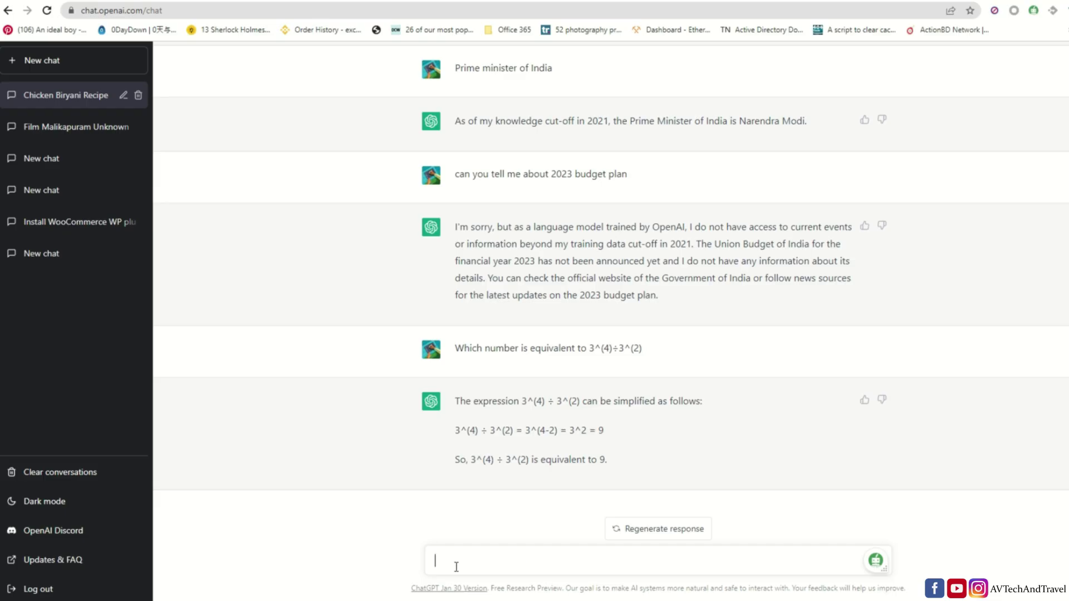
pyautogui.write("Using only an addition, how do you add eight 8's and get the number 1000?")
pyautogui.press('Return')
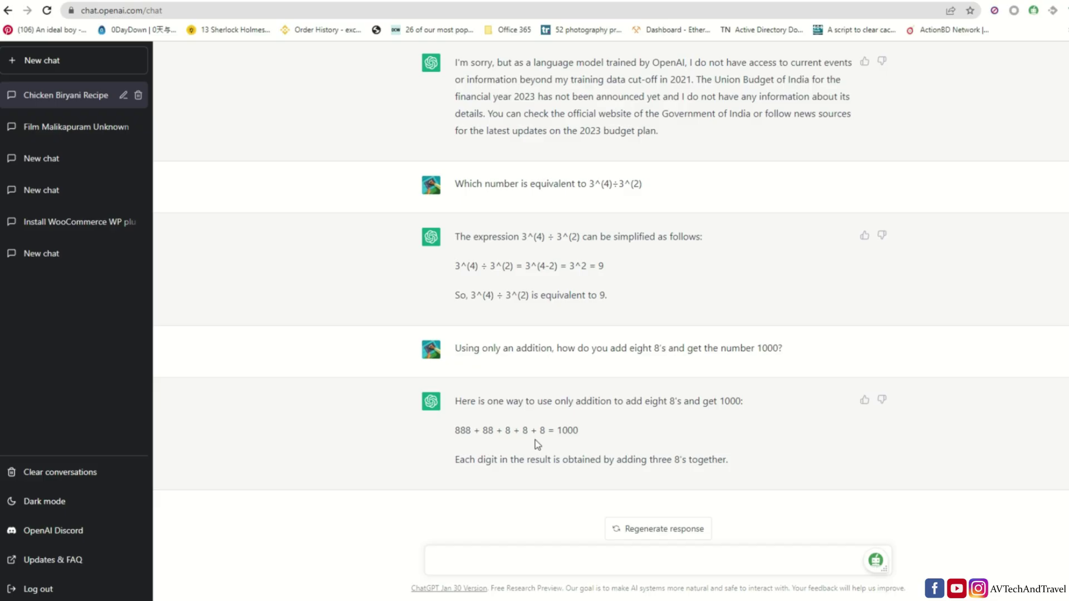
pyautogui.write('Write a java program to add n')
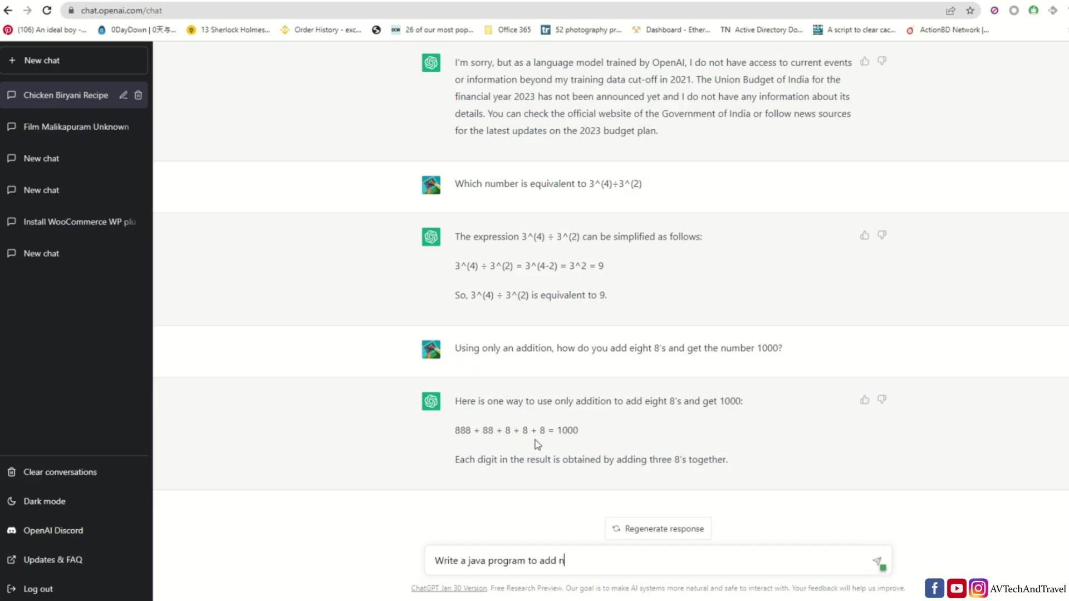
pyautogui.write(' natural numbers')
# Send 'Write a java program to add n natural numbers', then 'give me step by step explanation'
pyautogui.press('Return')
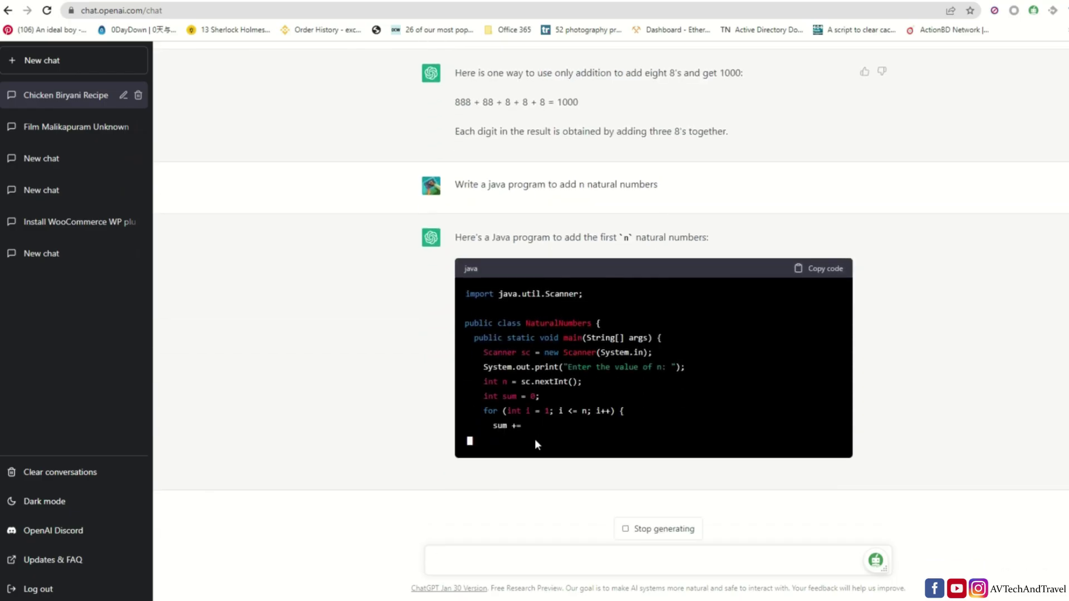
pyautogui.write('give')
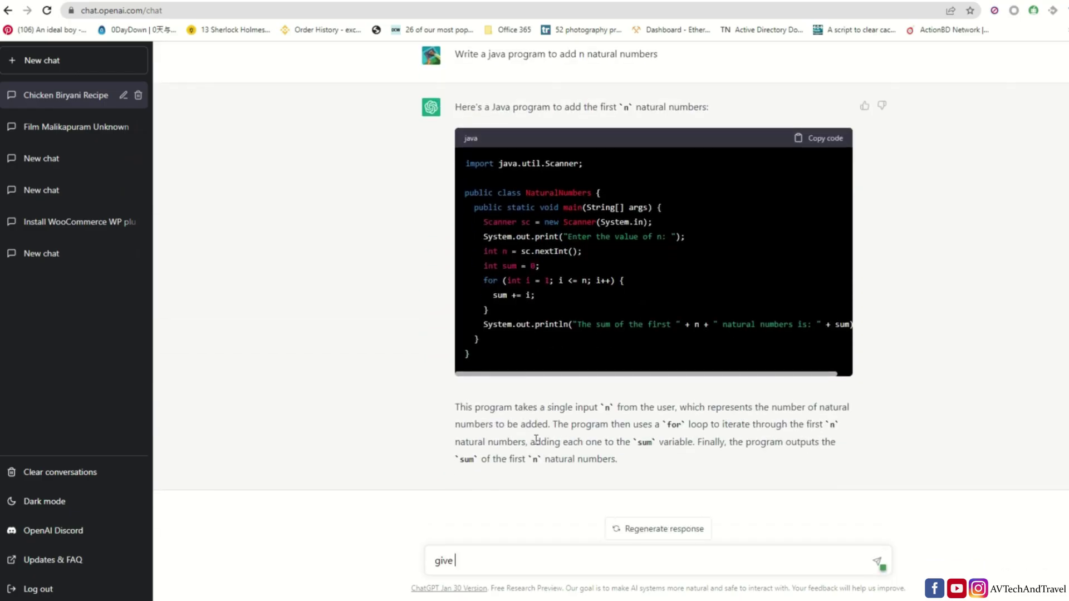
pyautogui.write(' me step by step explanation')
pyautogui.press('Return')
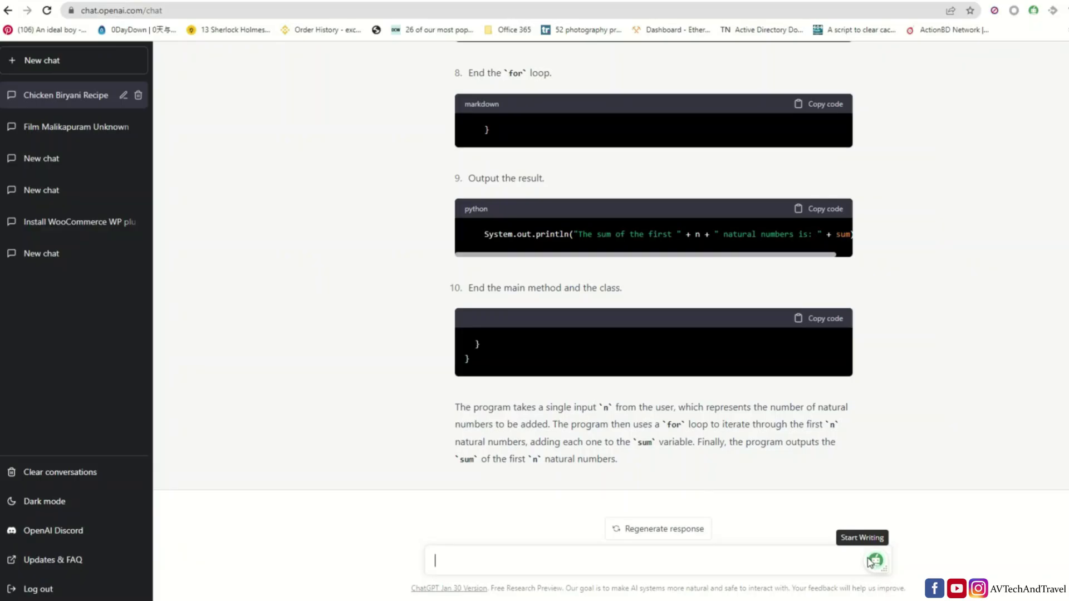
# Ask ChatGPT for an Excel formula totalling employee salaries in C2 to C11
pyautogui.write('CA')
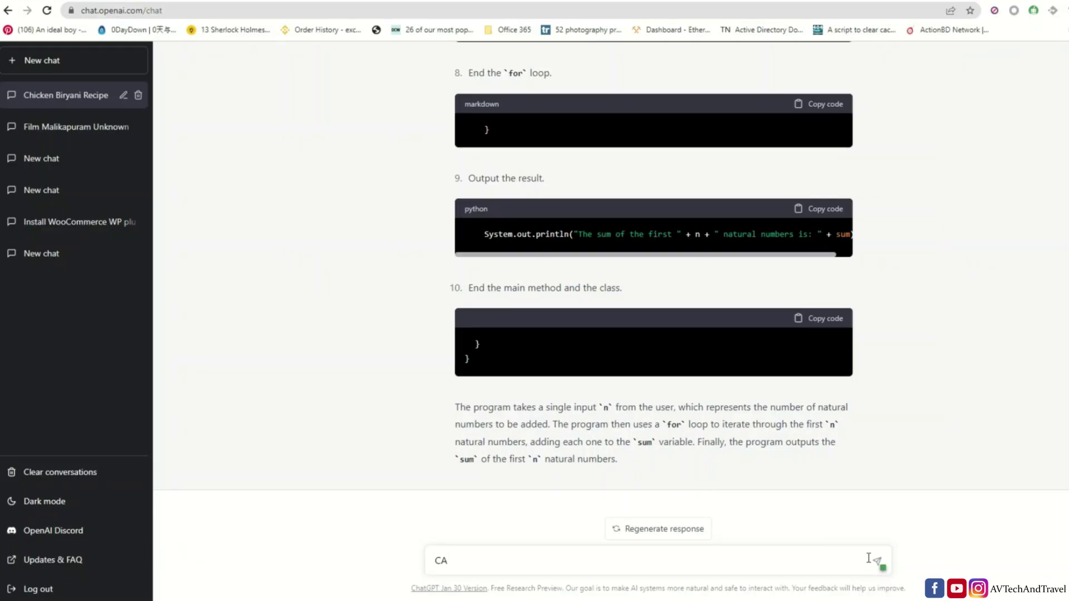
pyautogui.press('BackSpace')
pyautogui.write('an you tell me an exce')
pyautogui.write('l formula to calculate total salary')
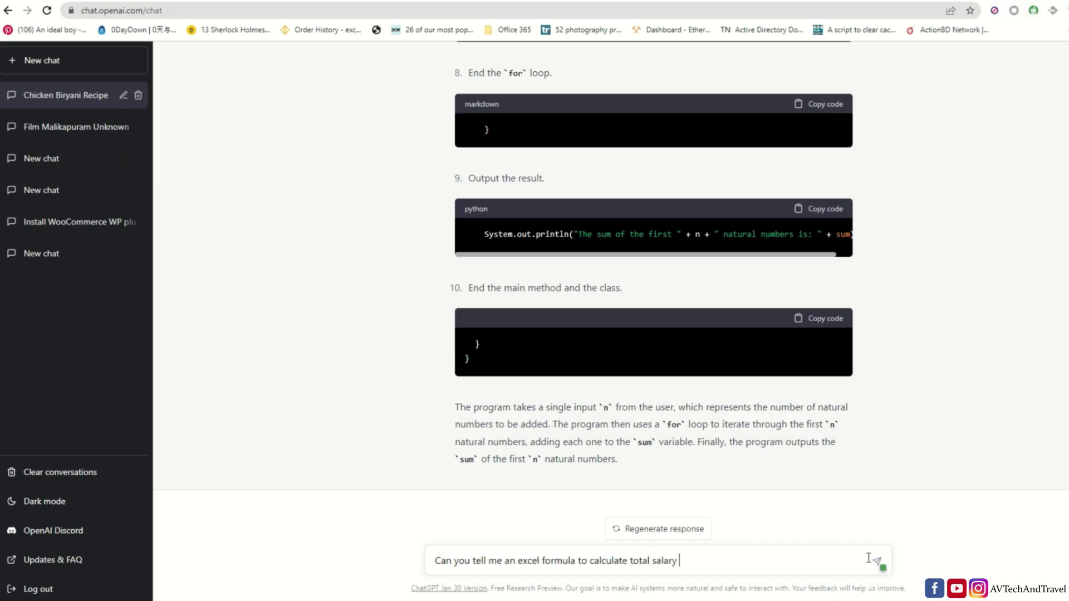
pyautogui.write(' of employees if sa')
pyautogui.write('laries are in cell C')
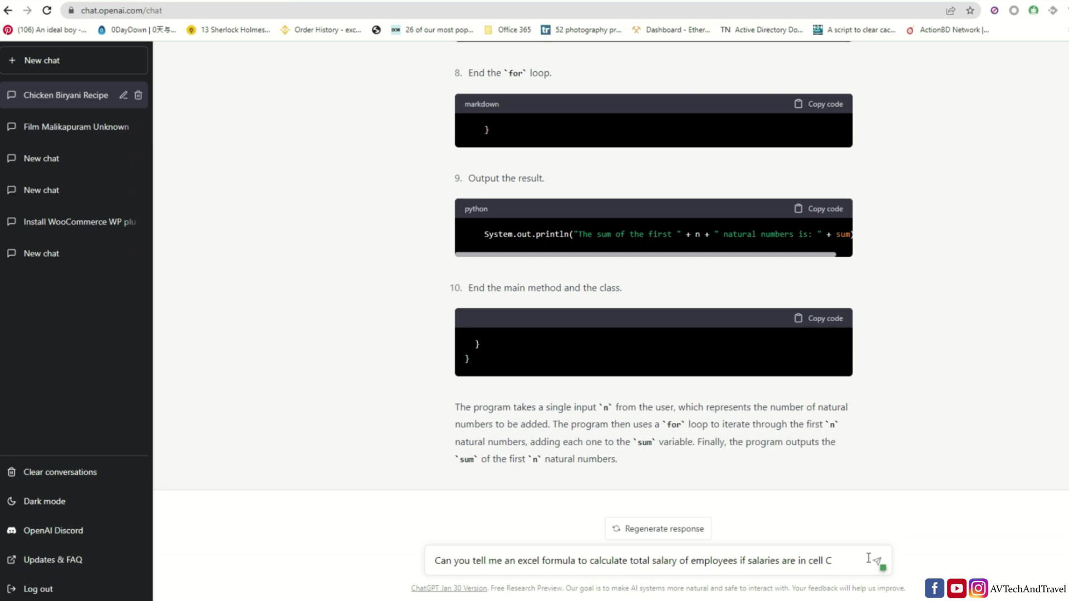
pyautogui.write('2 to ')
pyautogui.write('C')
pyautogui.write('11')
pyautogui.click(875, 561)
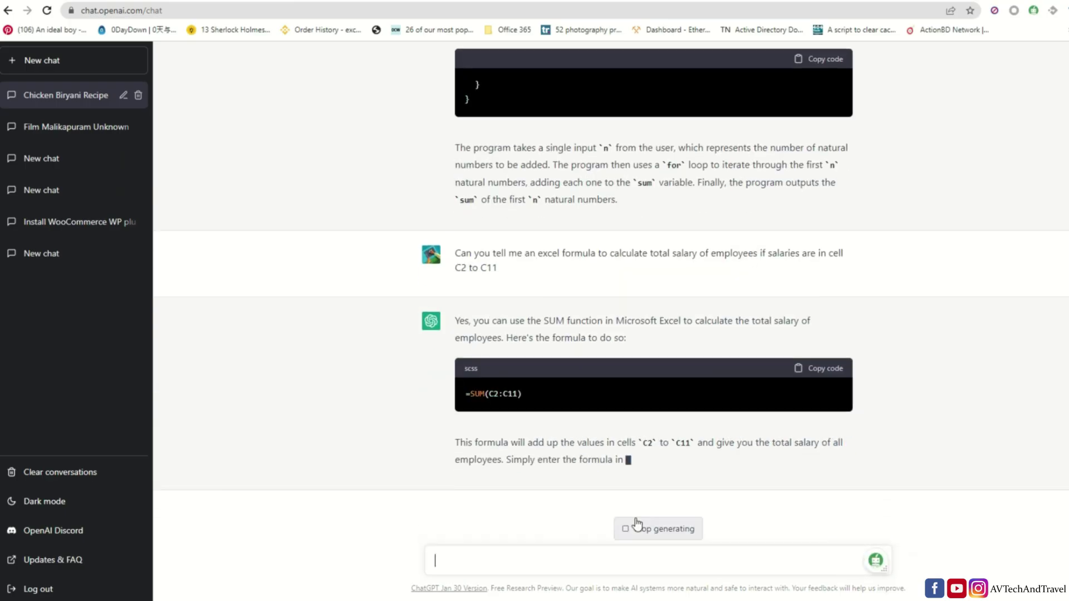
# Copy =SUM(C2:C11) from ChatGPT into Excel cell C12, giving Total Salary 425000
pyautogui.moveTo(525, 393); pyautogui.dragTo(464, 393)
pyautogui.hotkey('ctrl', 'c')
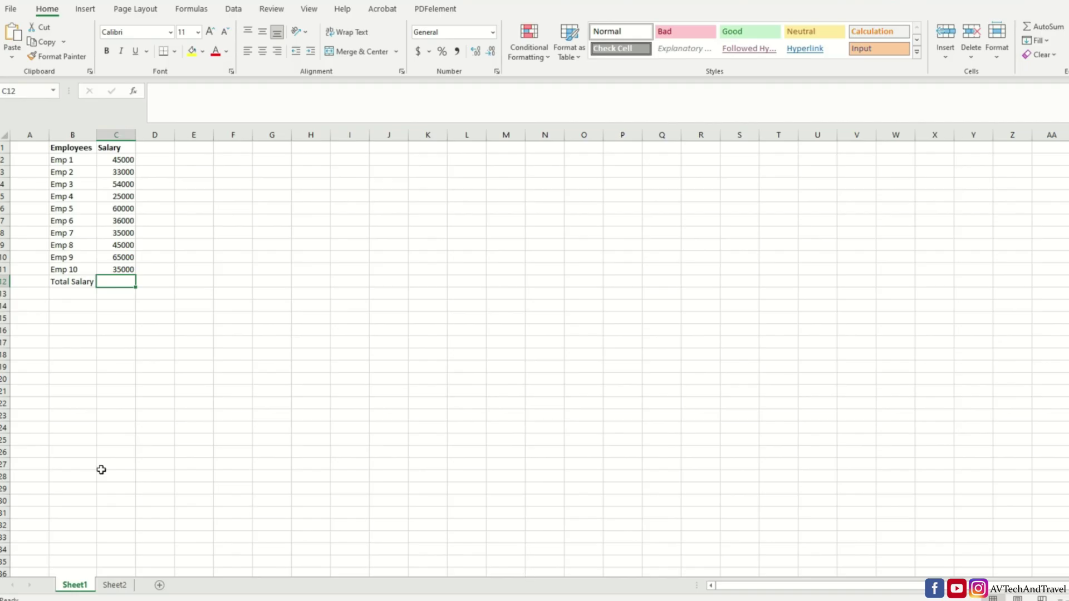
pyautogui.doubleClick(118, 282)
pyautogui.hotkey('ctrl', 'v')
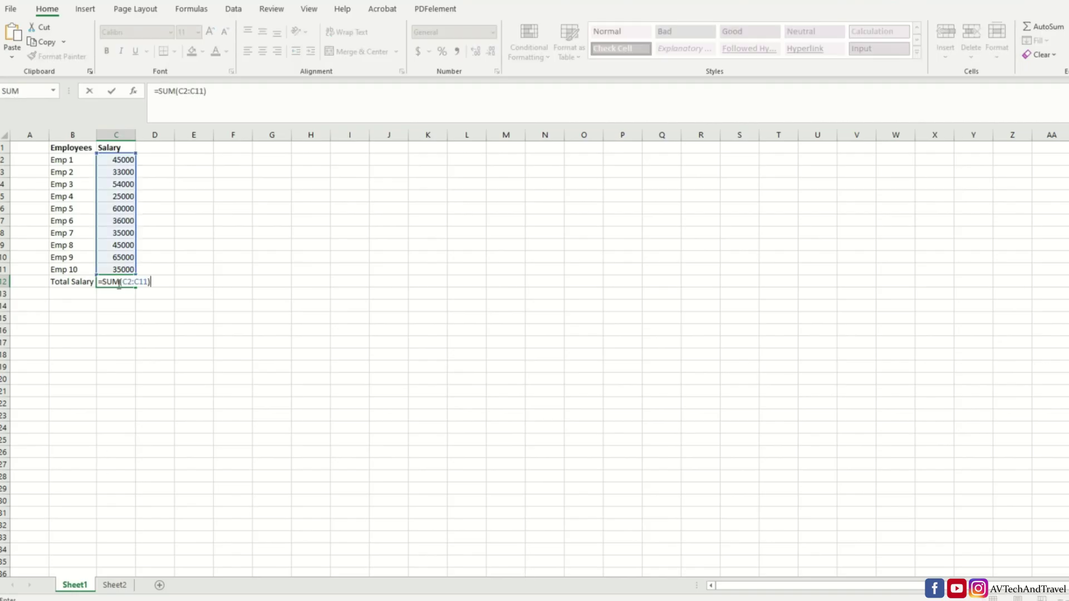
pyautogui.press('Return')
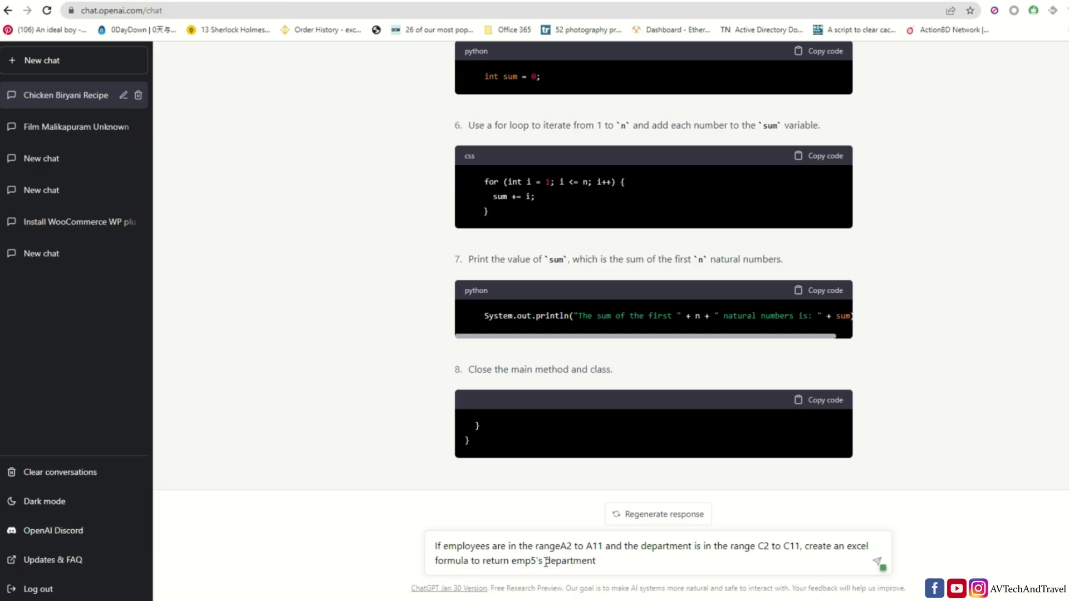
# Send the emp5 department question, then ask 'Is there any other formula to do the same'
pyautogui.press('Return')
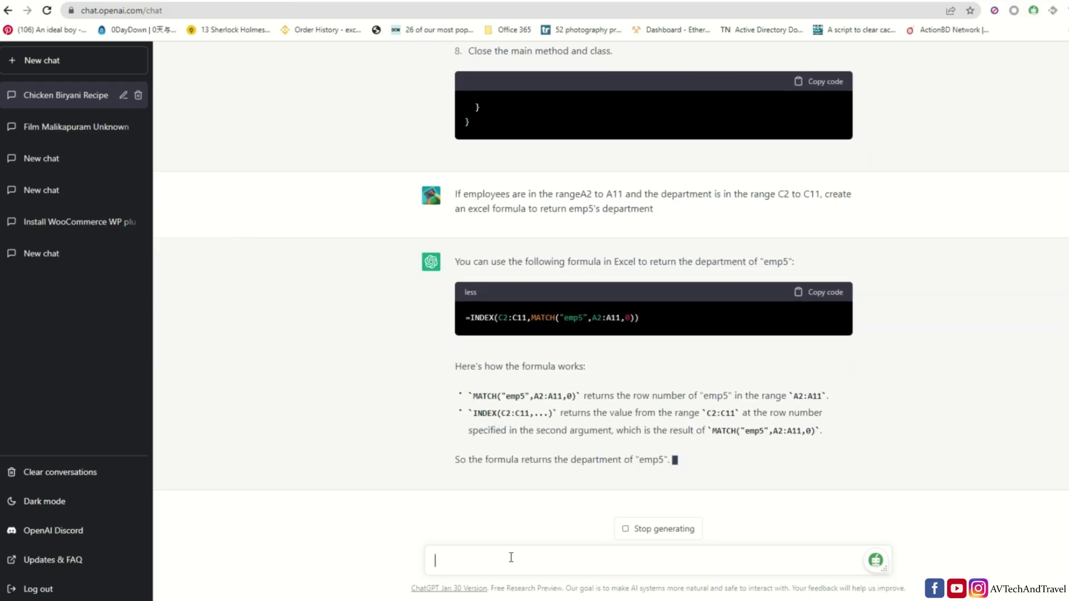
pyautogui.write('Is there any oth')
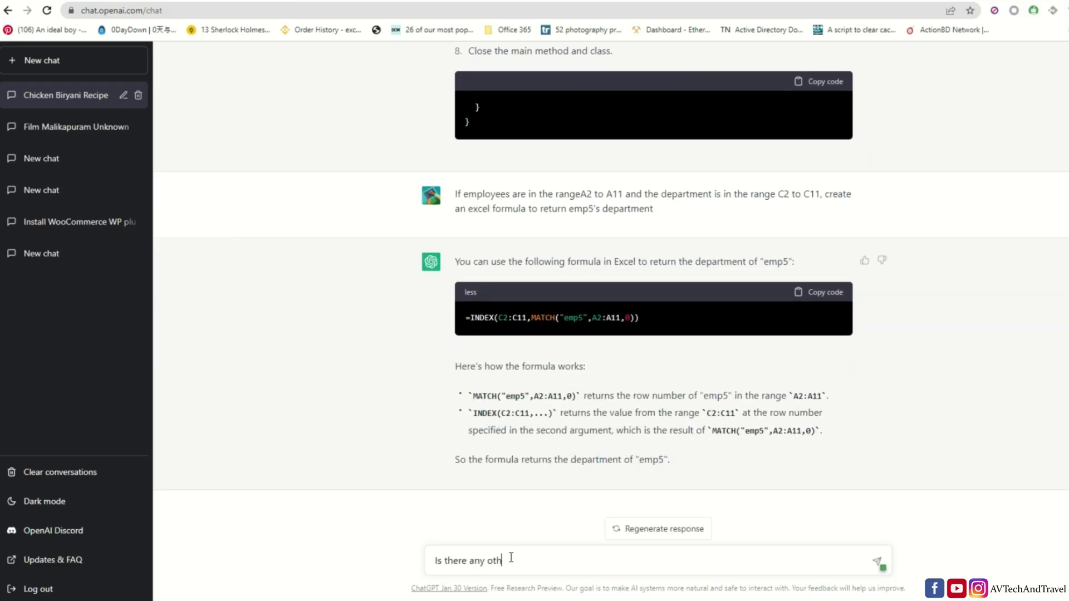
pyautogui.write('er formula to do the same\\')
pyautogui.press('Return')
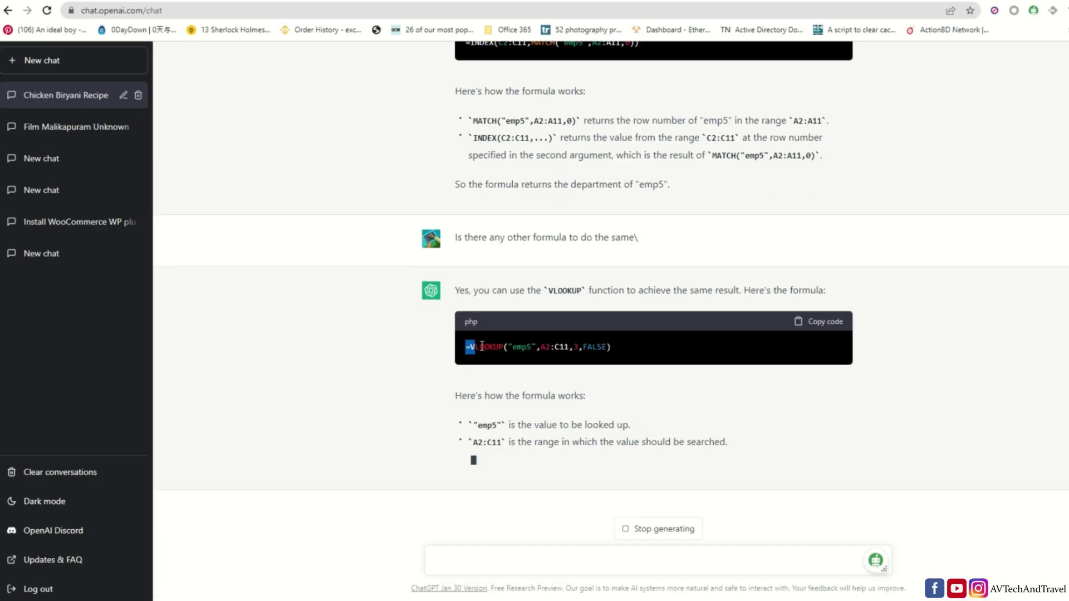
# Copy the reply's =VLOOKUP("emp5",A2:C11,3,FALSE) formula into Excel cell G7
pyautogui.moveTo(468, 348); pyautogui.dragTo(655, 347)
pyautogui.hotkey('ctrl', 'c')
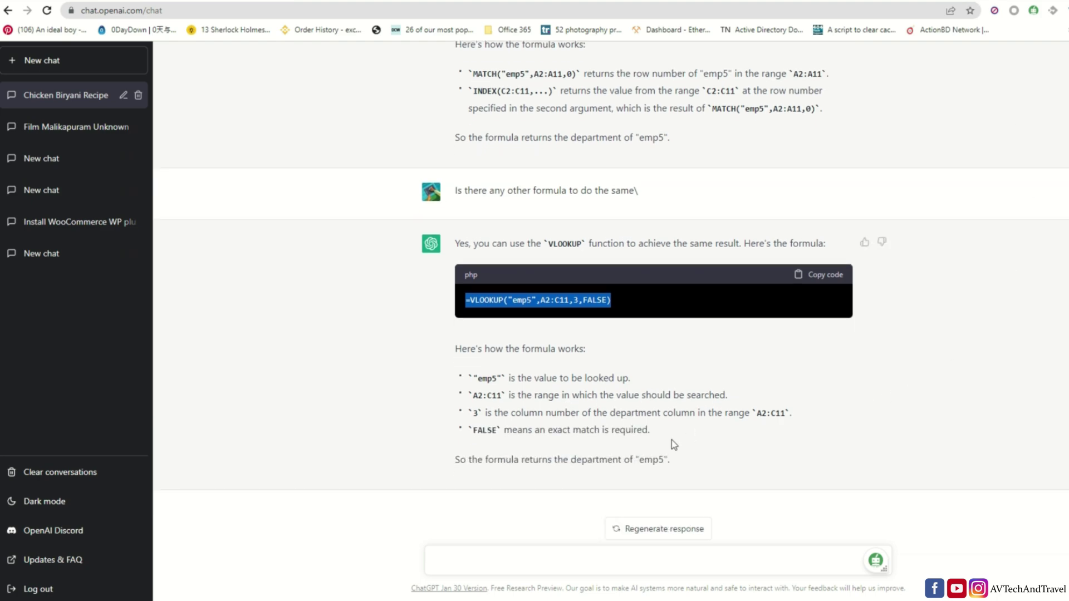
pyautogui.hotkey('alt', 'Tab')
pyautogui.doubleClick(447, 373)
pyautogui.hotkey('ctrl', 'v')
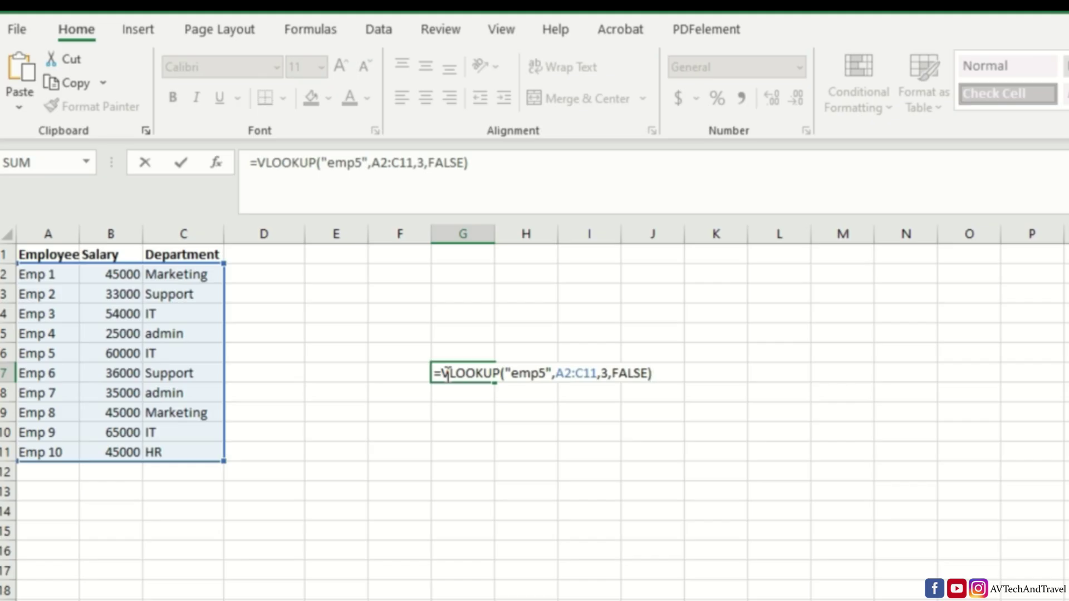
# Edit G7 to =VLOOKUP("emp 5",A1:C11,3,FALSE) so it returns IT
pyautogui.click(449, 373)
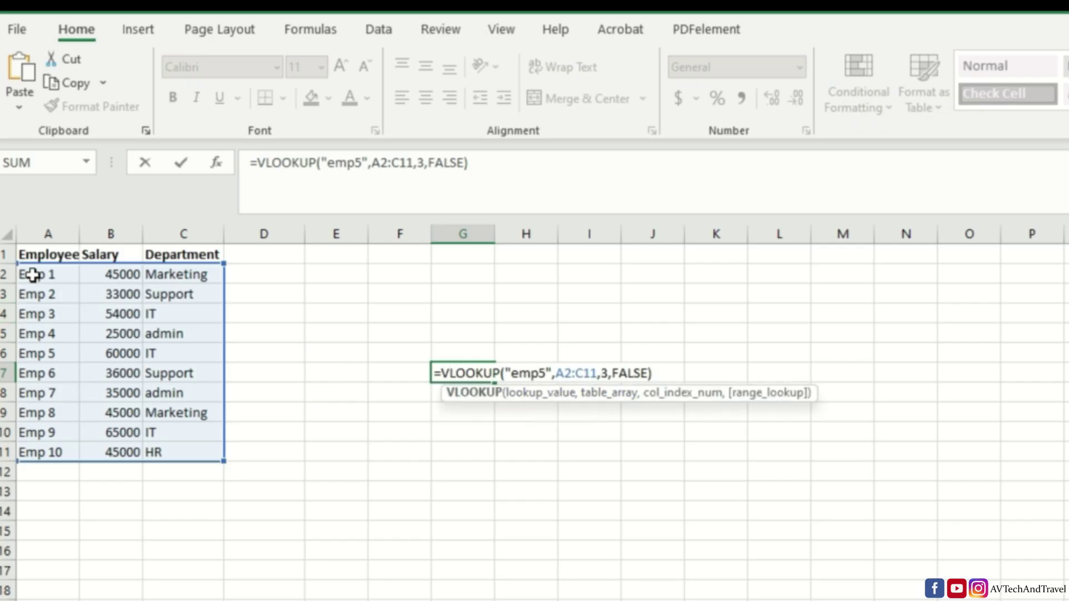
pyautogui.moveTo(17, 263); pyautogui.dragTo(17, 247)
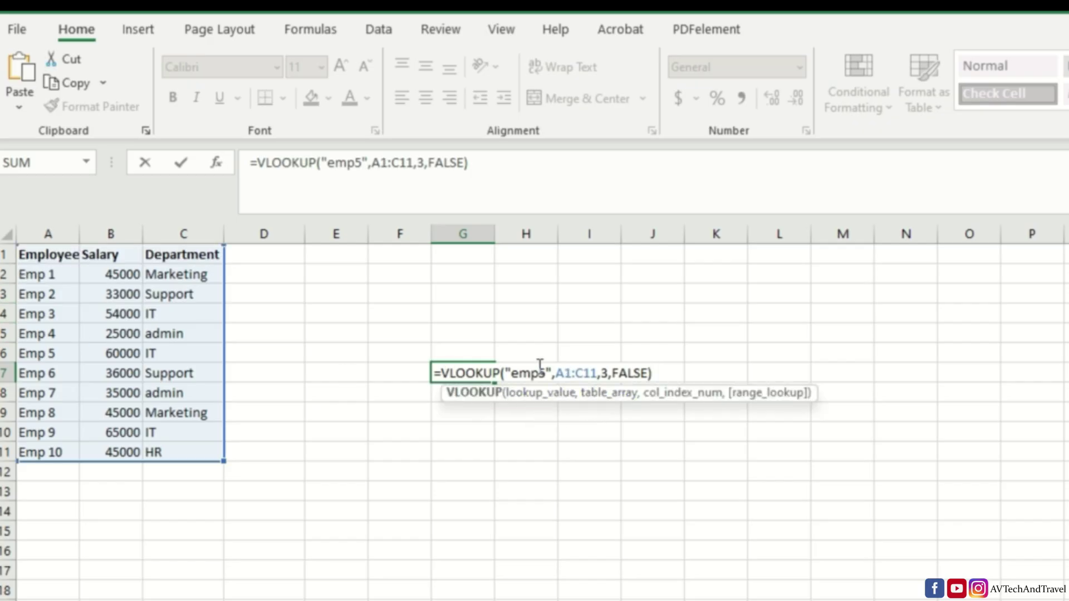
pyautogui.click(533, 373)
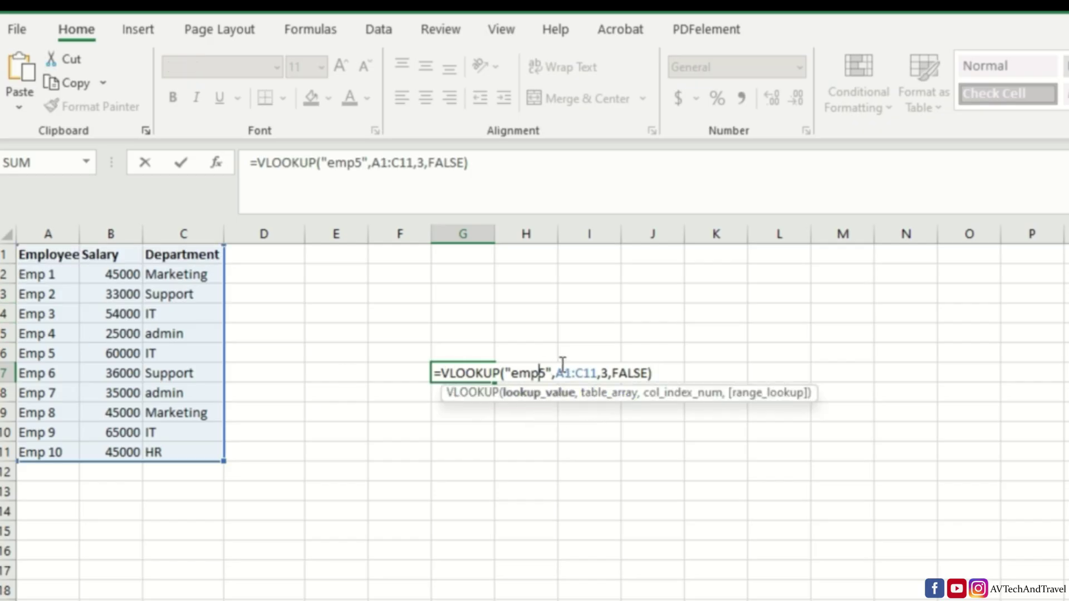
pyautogui.click(664, 373)
pyautogui.press('Return')
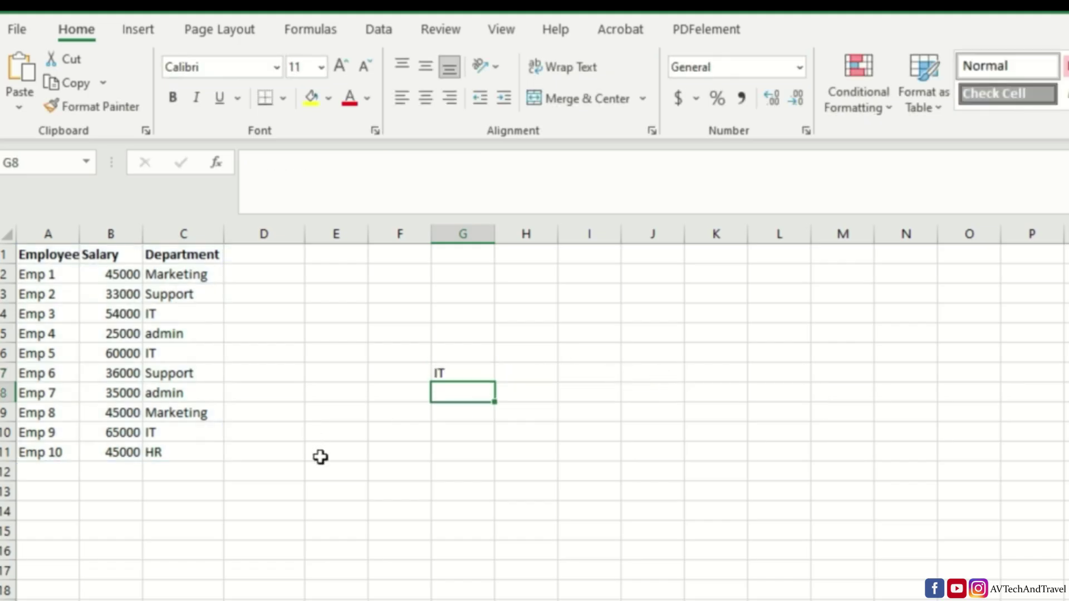
pyautogui.click(467, 370)
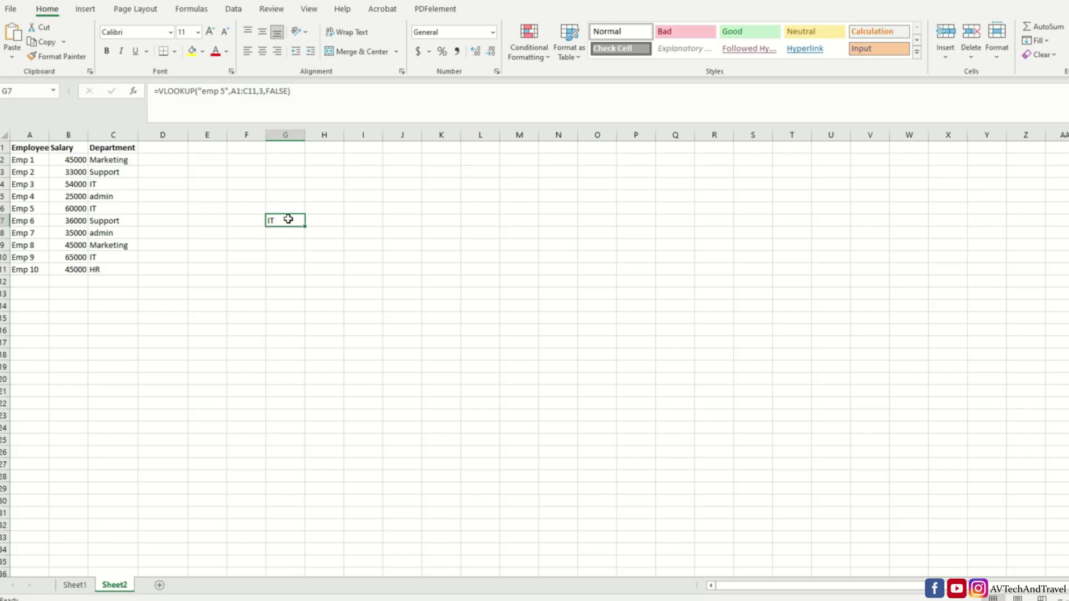
# Ask ChatGPT 'Can you please suggest latest Seminar topics for Computer Science'
pyautogui.write('C')
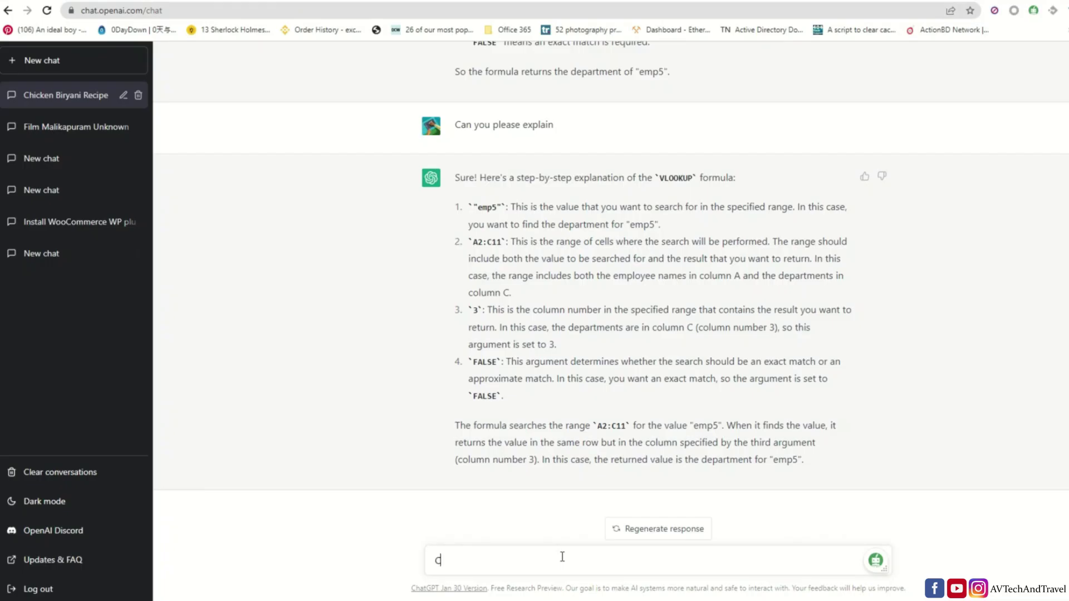
pyautogui.write('an yo')
pyautogui.write('u pleas')
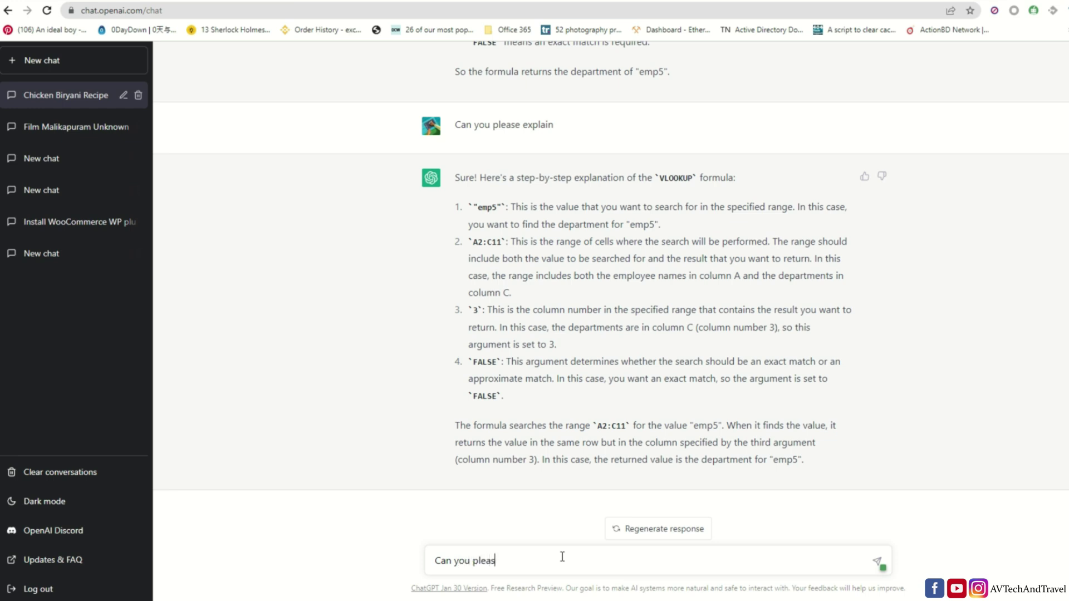
pyautogui.write('e sugge')
pyautogui.write('st la')
pyautogui.write('tes')
pyautogui.write('t S')
pyautogui.write('eminar ')
pyautogui.write('topic')
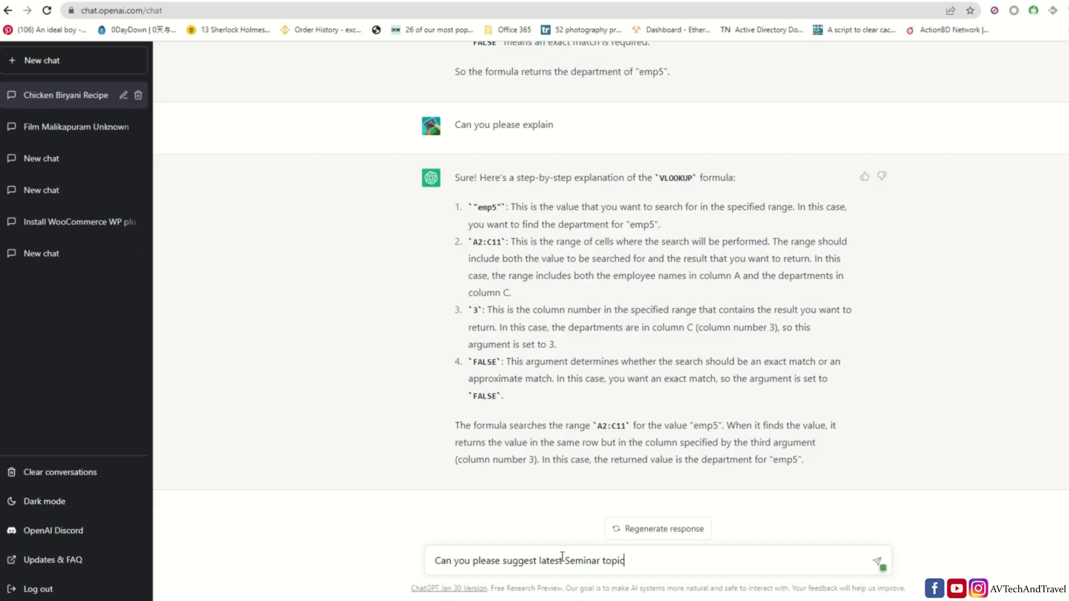
pyautogui.write('s f')
pyautogui.write('or C')
pyautogui.write('omput')
pyautogui.write('er Sci')
pyautogui.write('ence')
pyautogui.press('Return')
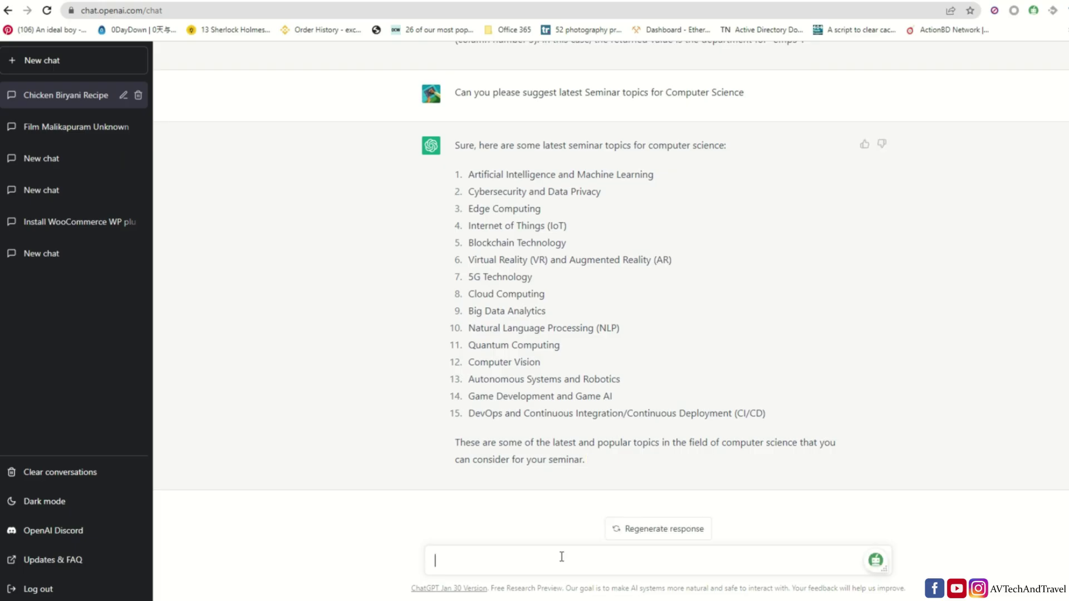
# Request a resume for a BTech Computer Science fresher, then type 'Thank you' as the next prompt
pyautogui.write('I am a Fresher.My qualification is Bt')
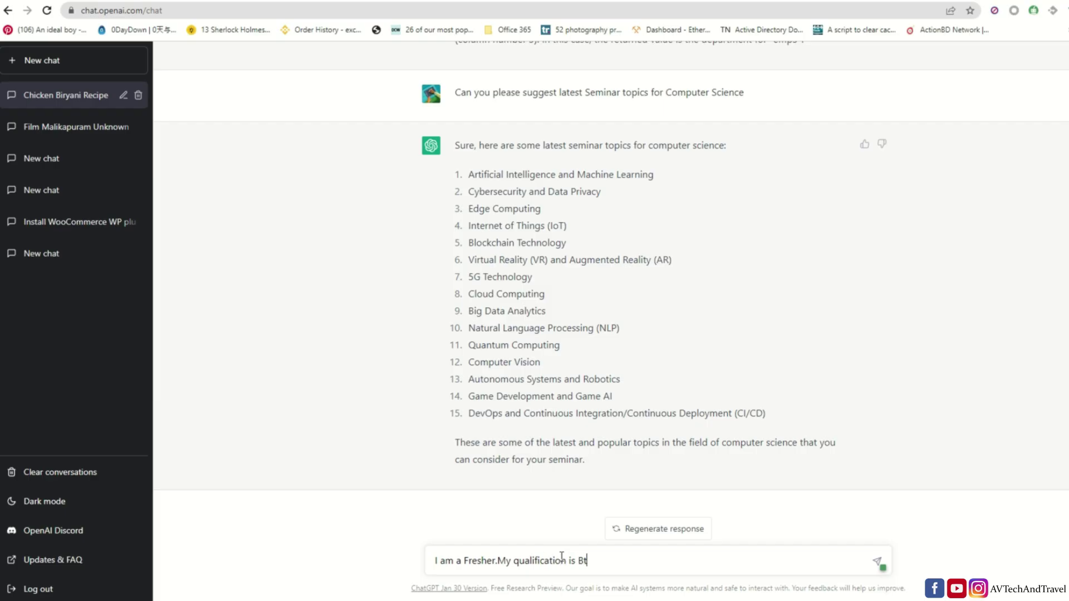
pyautogui.write('ech')
pyautogui.write('OMPUTER SCIE')
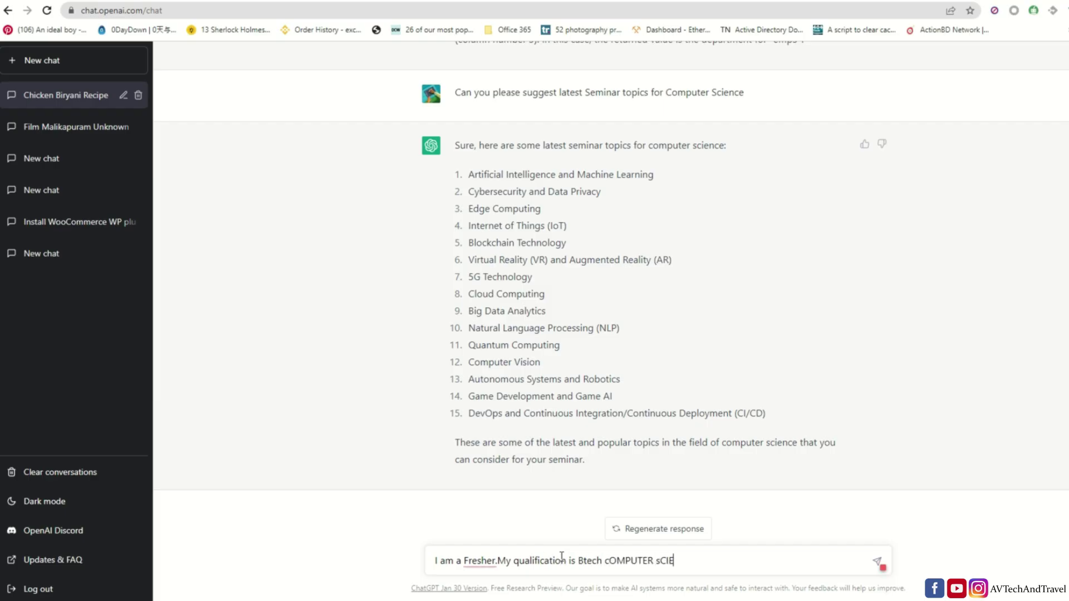
pyautogui.press('BackSpace')
pyautogui.press('BackSpace')
pyautogui.press('BackSpace')
pyautogui.press('BackSpace')
pyautogui.press('BackSpace')
pyautogui.press('BackSpace')
pyautogui.press('capslock')
pyautogui.write('Computer Science.Please write a resume ')
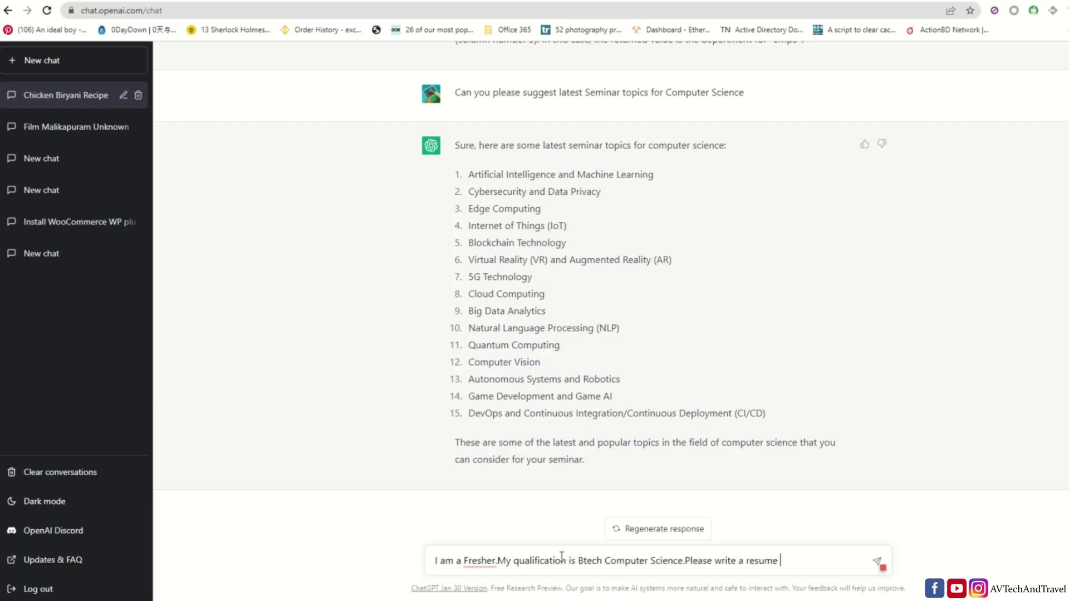
pyautogui.write('for ')
pyautogui.write('me')
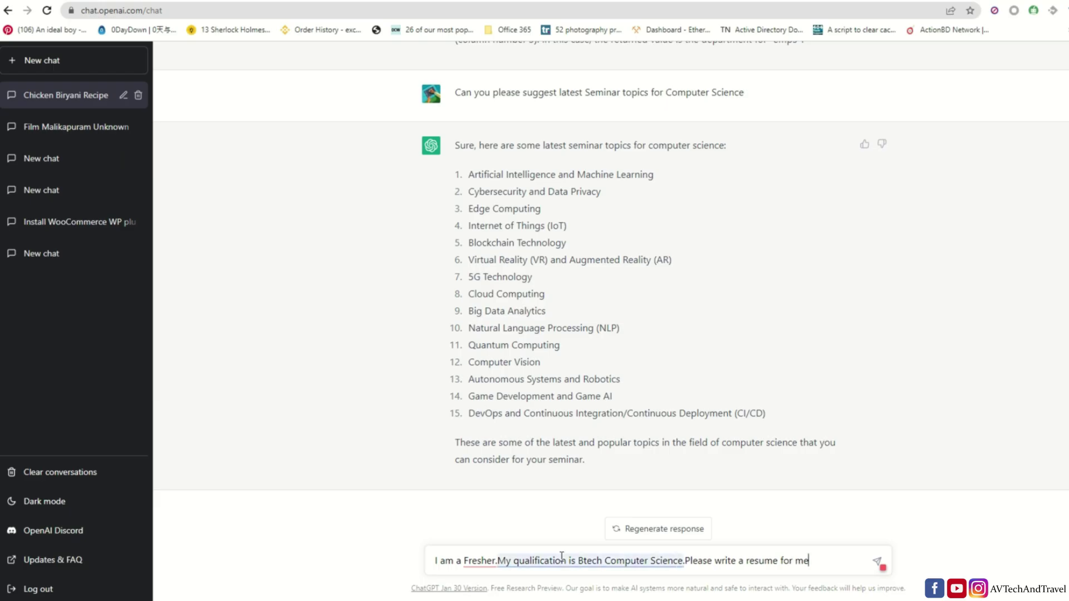
pyautogui.press('Return')
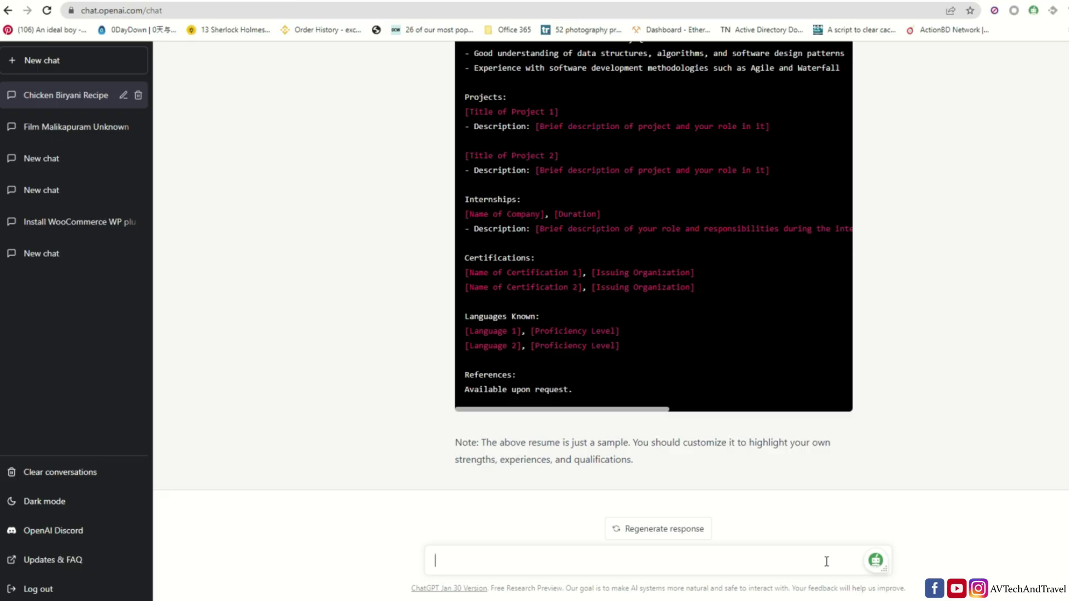
pyautogui.write('Tha')
pyautogui.write('nk you')
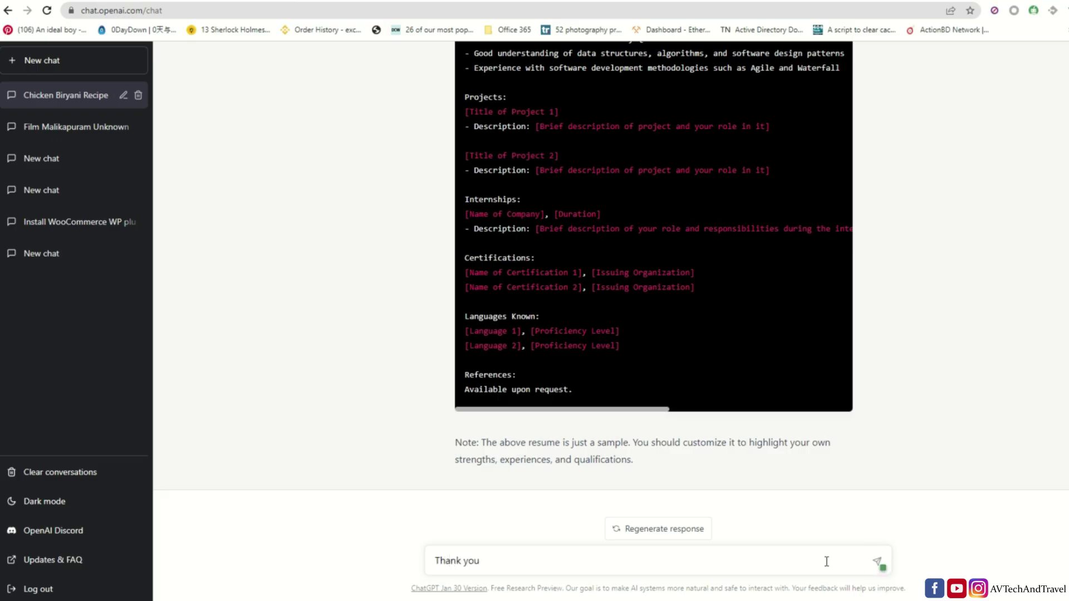